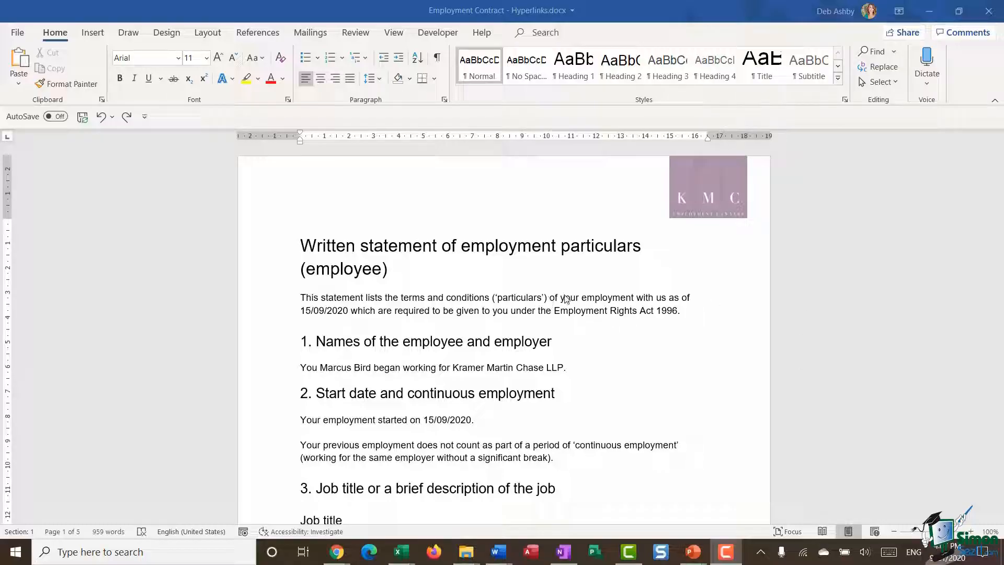
Open the Insert Hyperlink dialog with the cursor at the end of the introductory paragraph
{"action": "left_click", "coordinate": [609, 298]}
{"action": "left_click", "coordinate": [601, 298]}
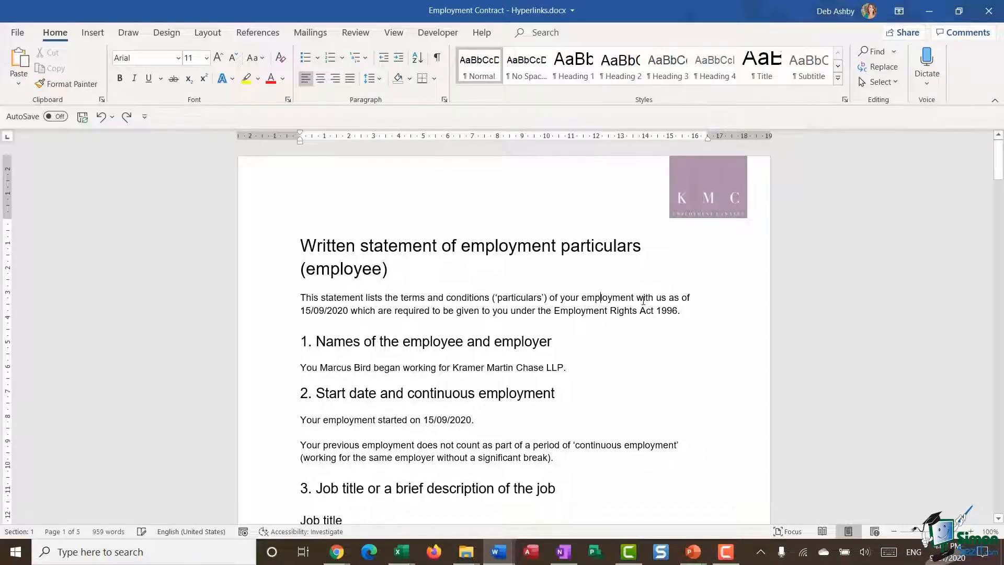
{"action": "scroll", "coordinate": [642, 300], "scroll_direction": "down", "scroll_amount": 1}
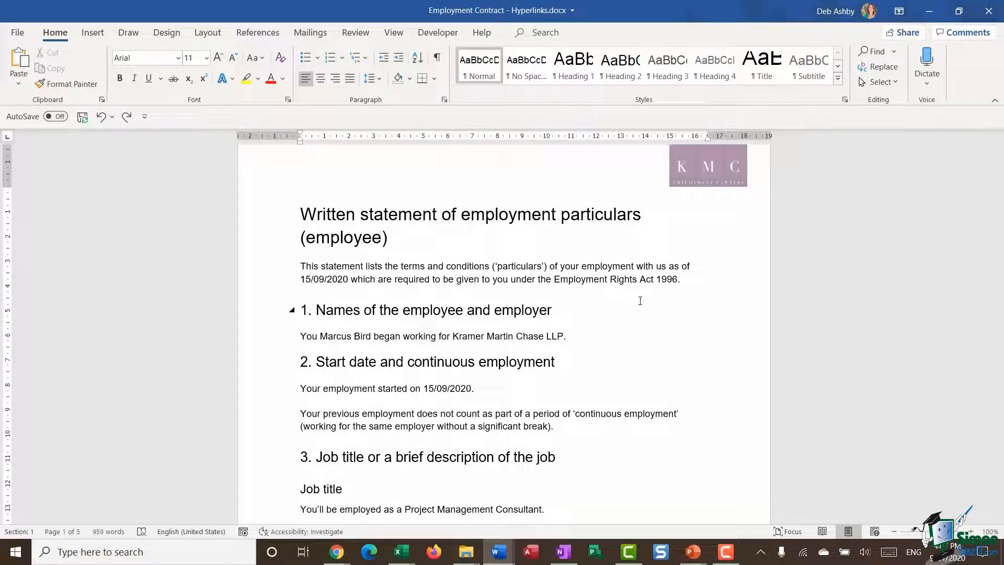
{"action": "right_click", "coordinate": [683, 279]}
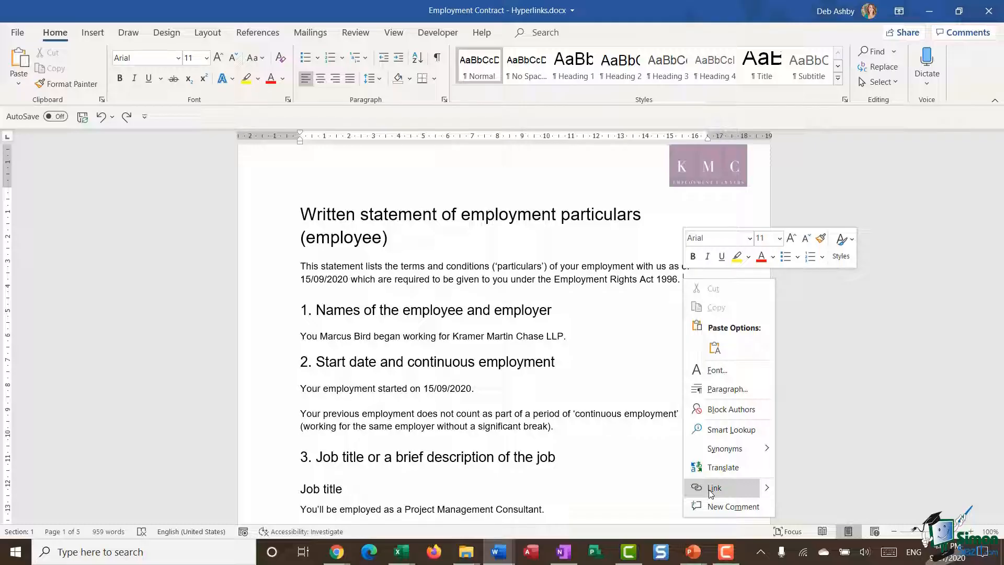
{"action": "left_click", "coordinate": [93, 33]}
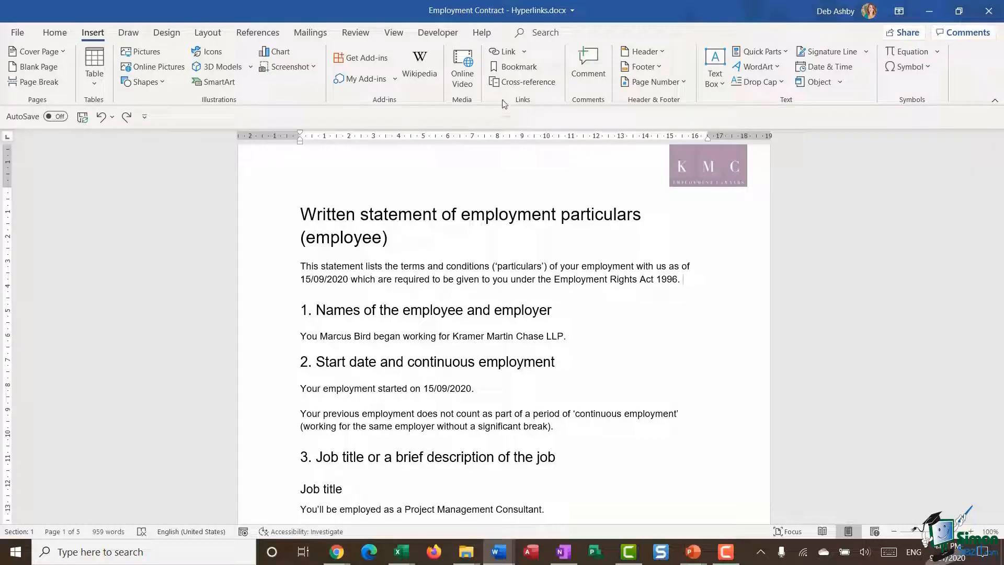
{"action": "left_click", "coordinate": [525, 51]}
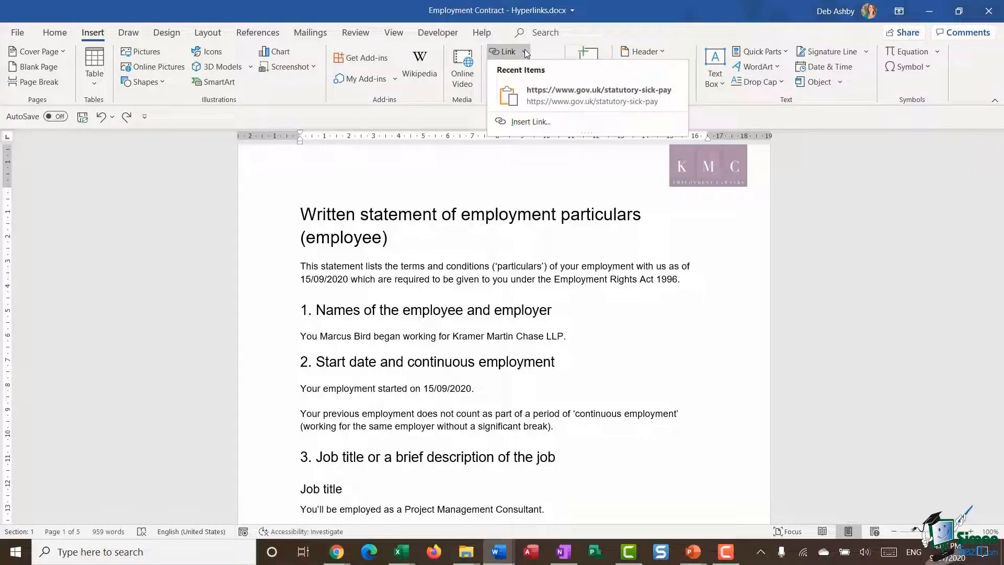
{"action": "left_click", "coordinate": [529, 123]}
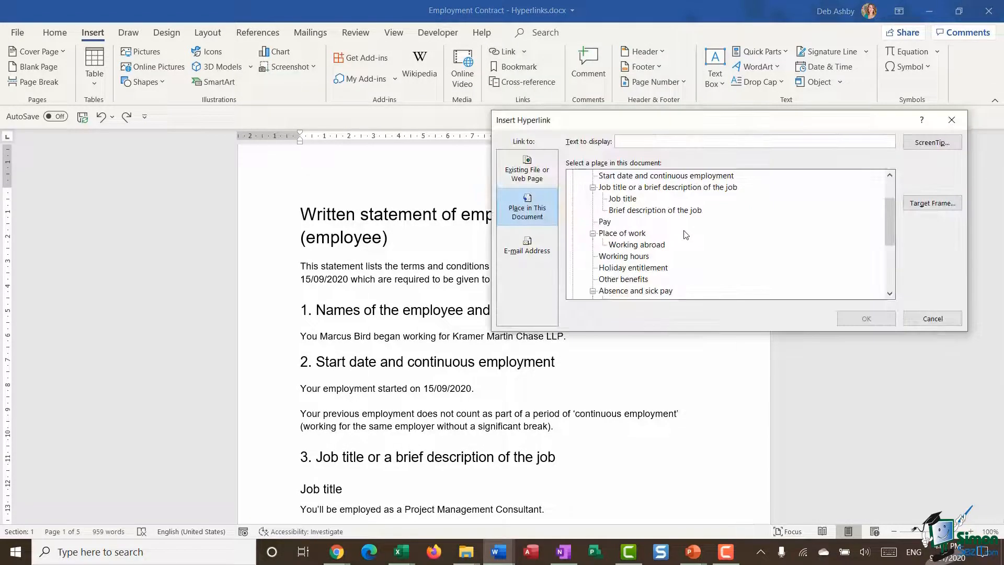
{"action": "left_click_drag", "start_coordinate": [685, 121], "coordinate": [600, 125]}
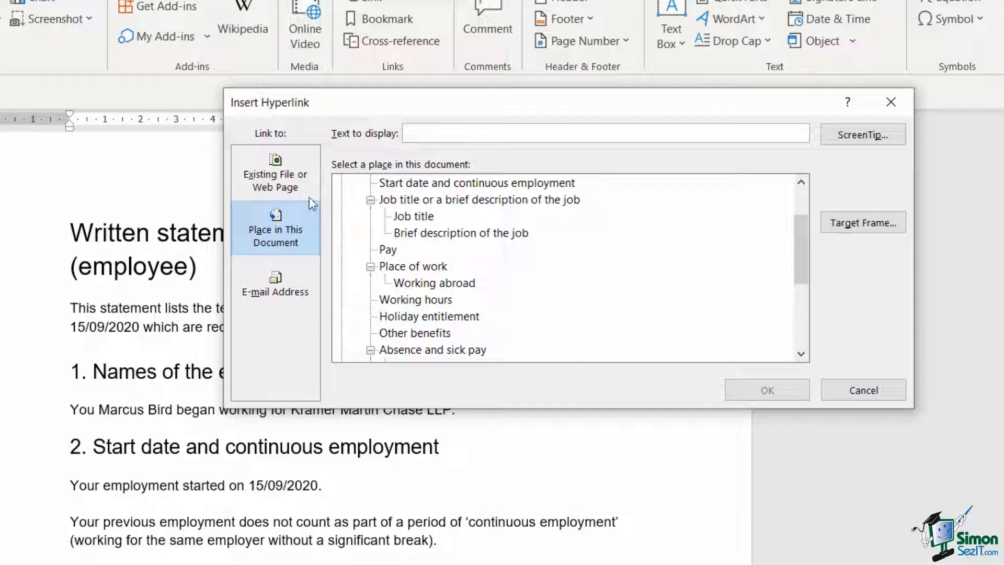
Examine the link options for existing files or web pages, places in the document and e-mail addresses, and cancel without inserting a link
{"action": "left_click", "coordinate": [275, 174]}
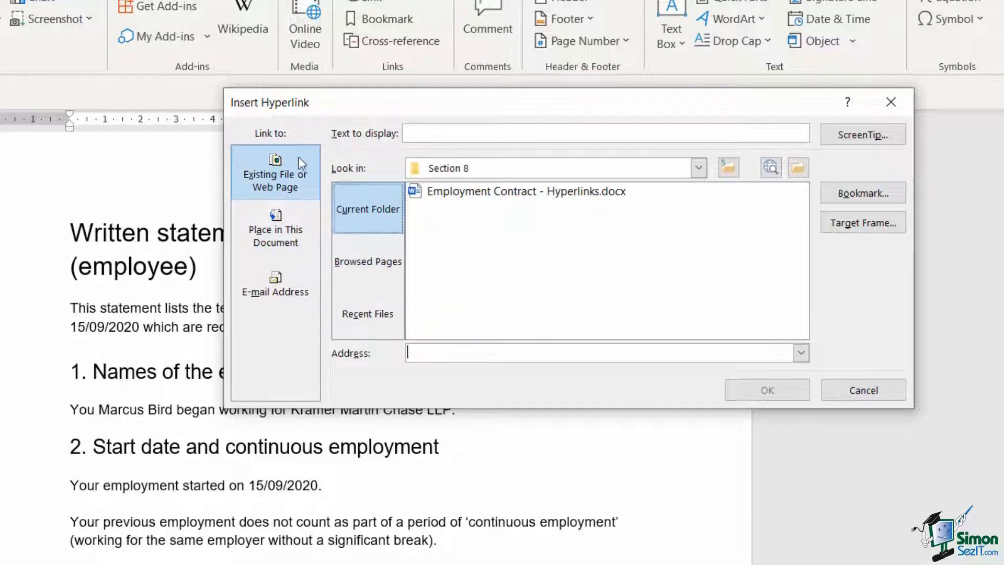
{"action": "left_click", "coordinate": [271, 233]}
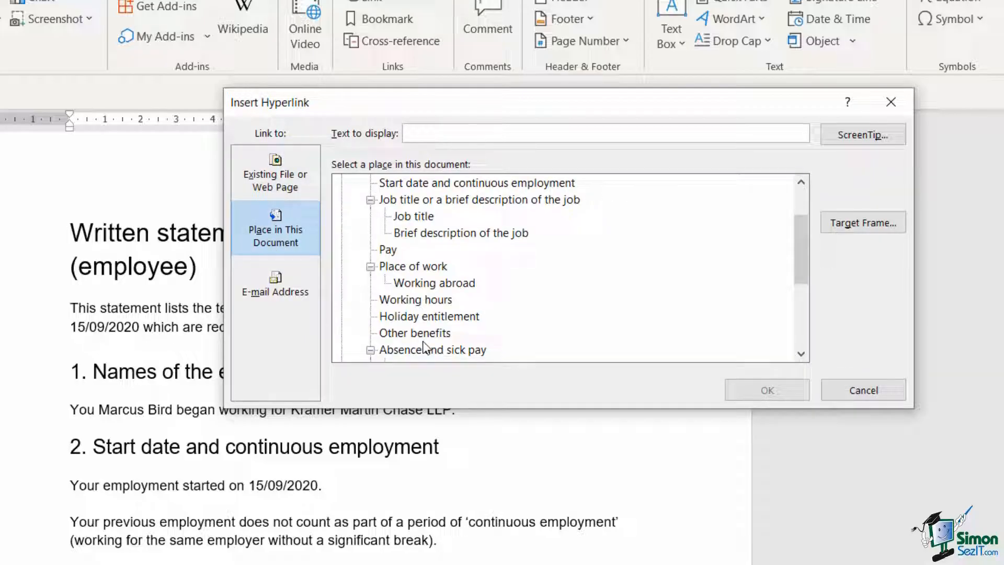
{"action": "left_click", "coordinate": [274, 293]}
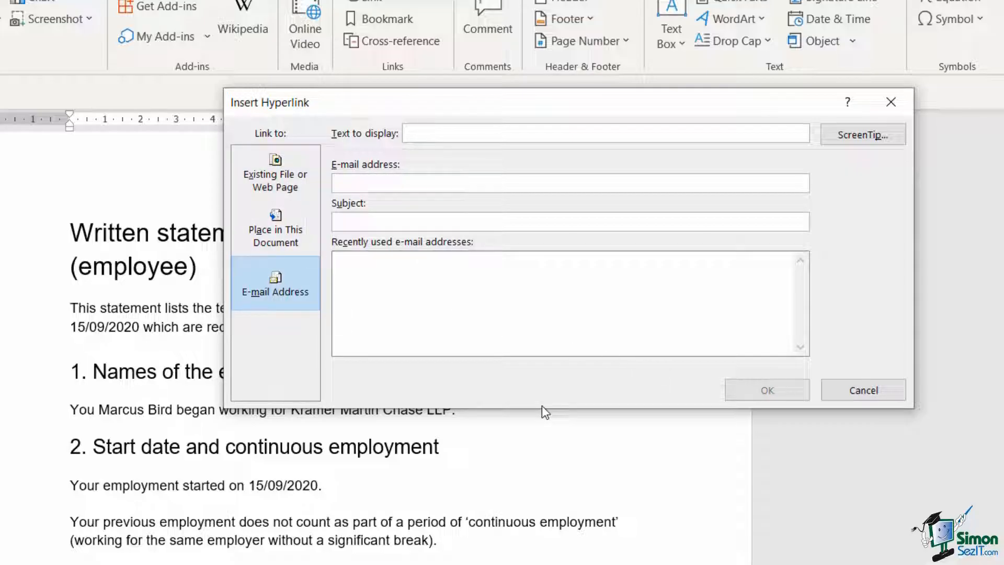
{"action": "left_click", "coordinate": [260, 177]}
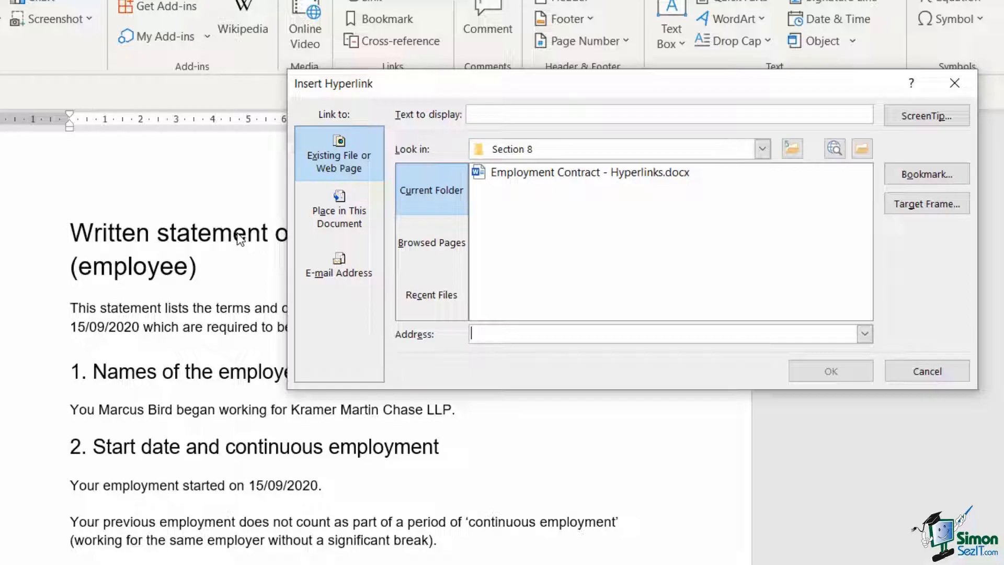
{"action": "left_click", "coordinate": [324, 156]}
{"action": "left_click", "coordinate": [483, 121]}
{"action": "left_click", "coordinate": [480, 114]}
{"action": "left_click", "coordinate": [947, 368]}
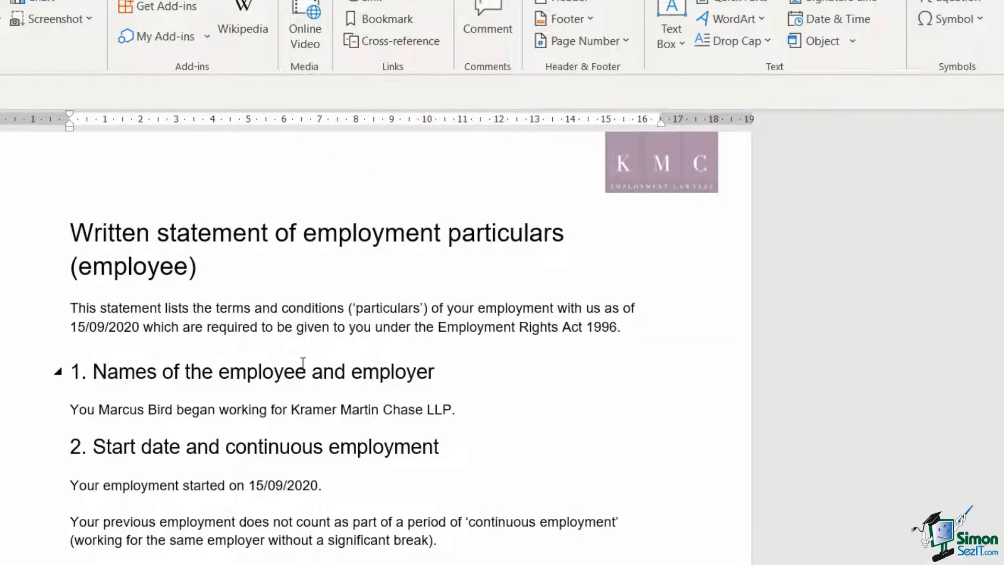
Start a hyperlink to an existing file or web page on the text "Employment Rights Act 1996" in the introductory paragraph
{"action": "left_click_drag", "start_coordinate": [438, 328], "coordinate": [617, 336]}
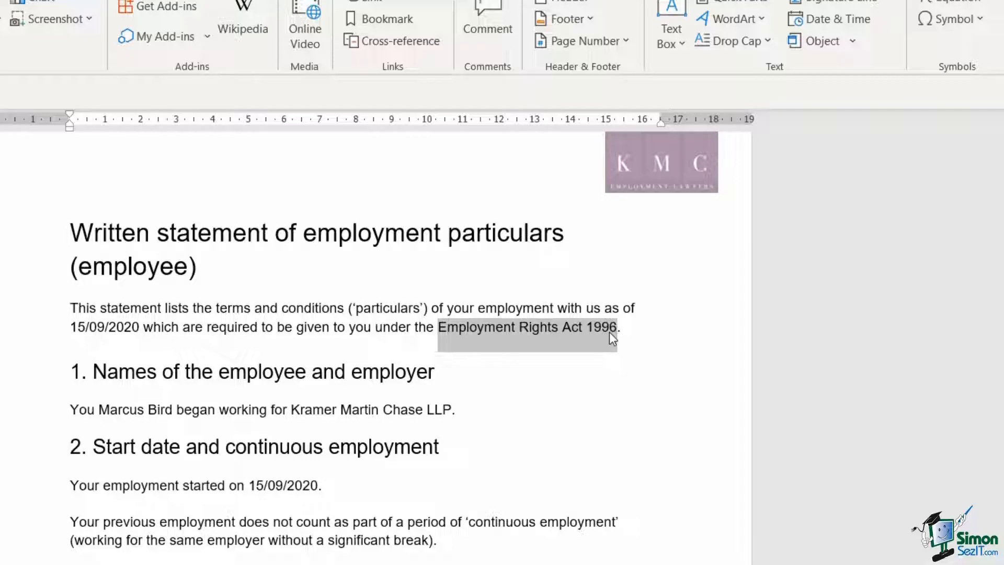
{"action": "right_click", "coordinate": [506, 334]}
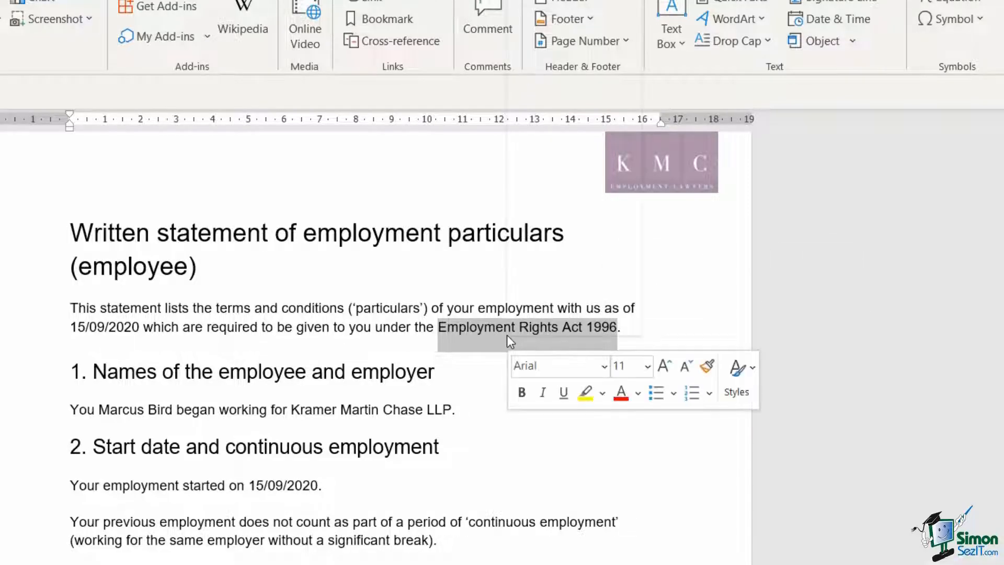
{"action": "left_click", "coordinate": [528, 296]}
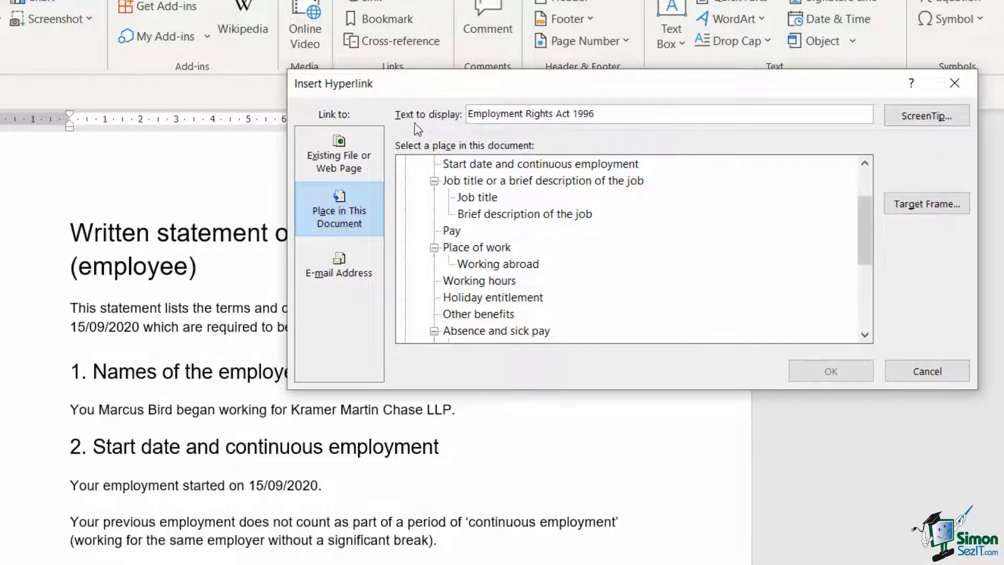
{"action": "left_click_drag", "start_coordinate": [579, 88], "coordinate": [554, 90]}
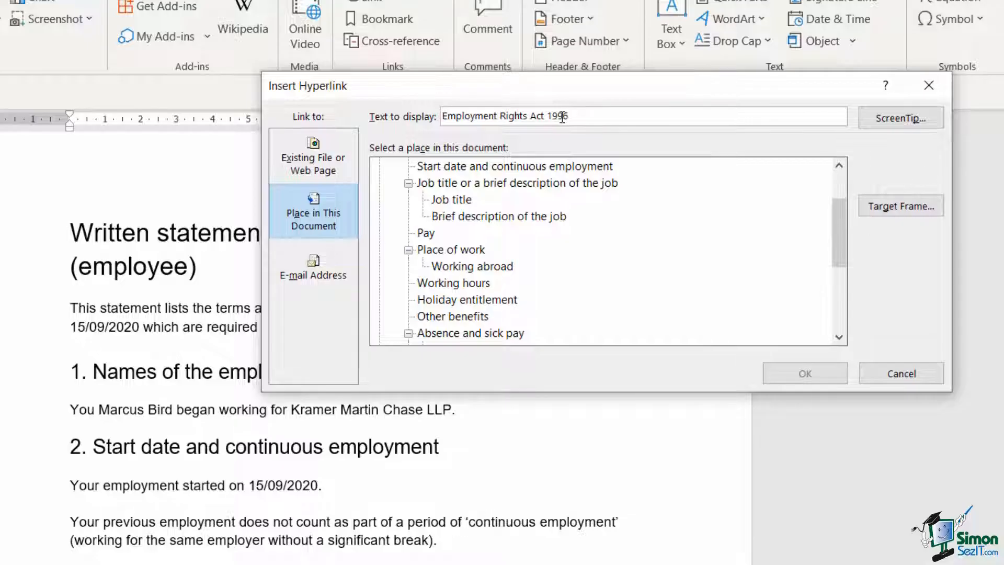
{"action": "key", "text": "alt+x"}
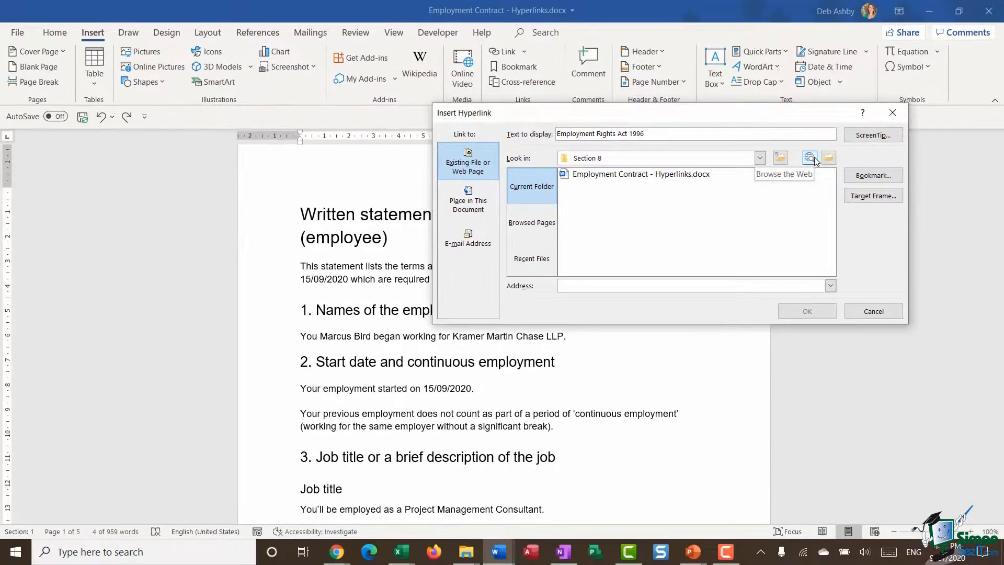
Browse the web for the link target, searching for "employment rights act 1996" and opening the act's contents page on legislation.gov.uk
{"action": "left_click", "coordinate": [815, 152]}
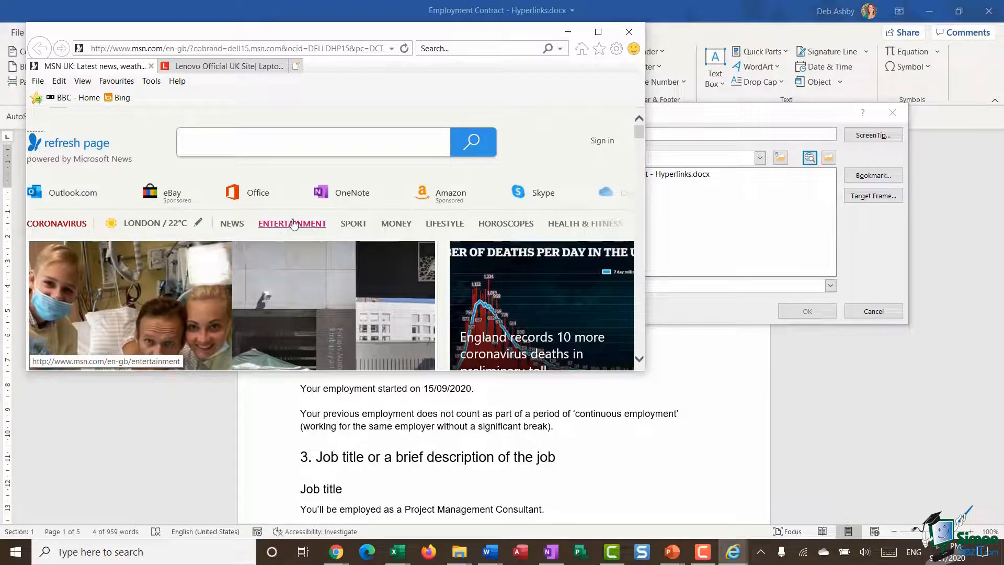
{"action": "left_click", "coordinate": [228, 144]}
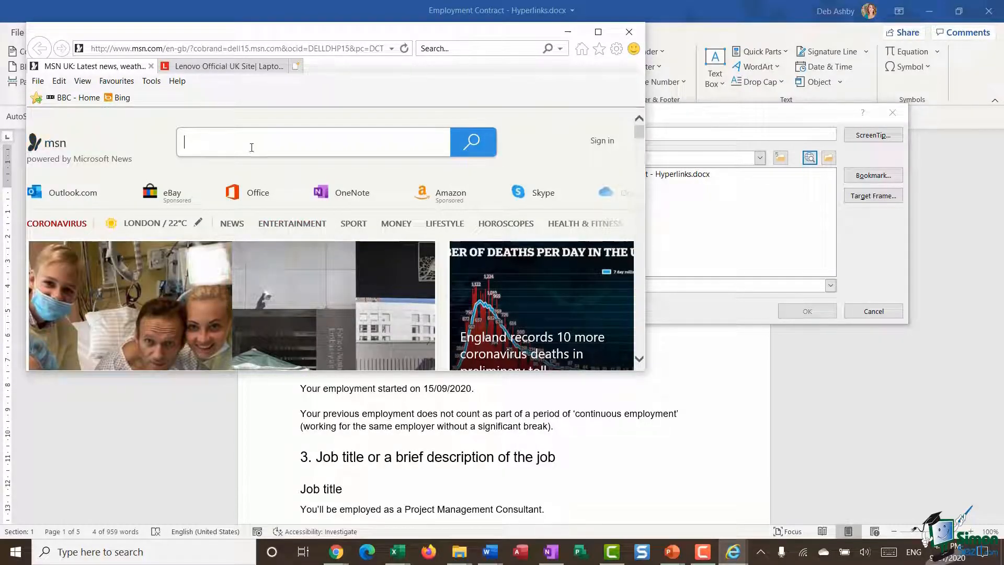
{"action": "type", "text": "employment right"}
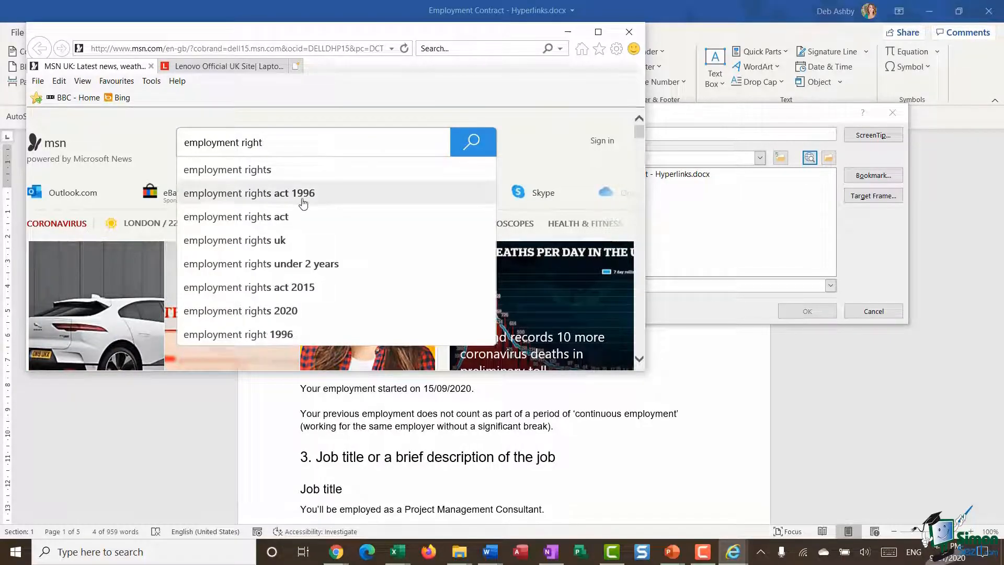
{"action": "left_click", "coordinate": [320, 198]}
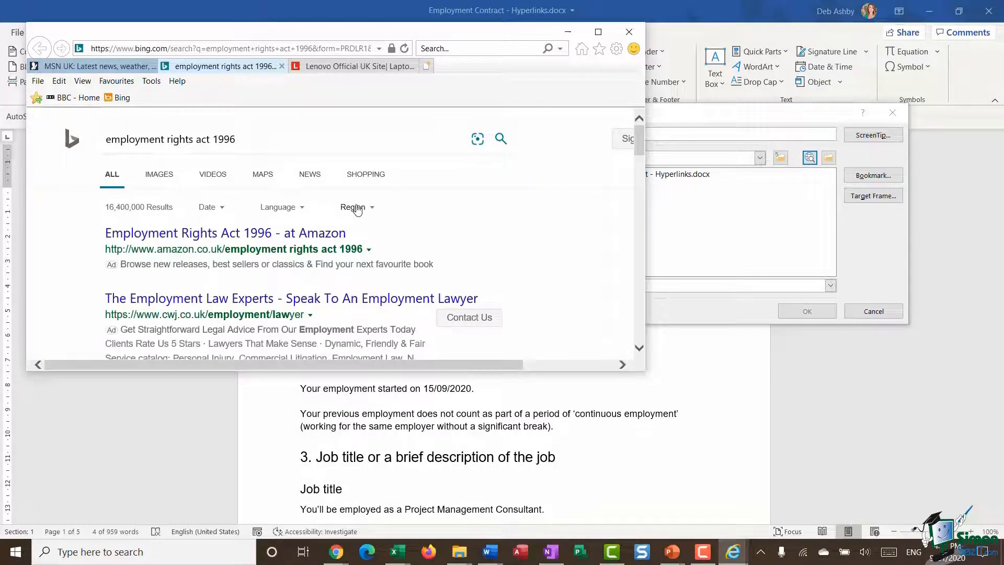
{"action": "scroll", "coordinate": [215, 199], "scroll_direction": "down", "scroll_amount": 5}
{"action": "left_click", "coordinate": [216, 199]}
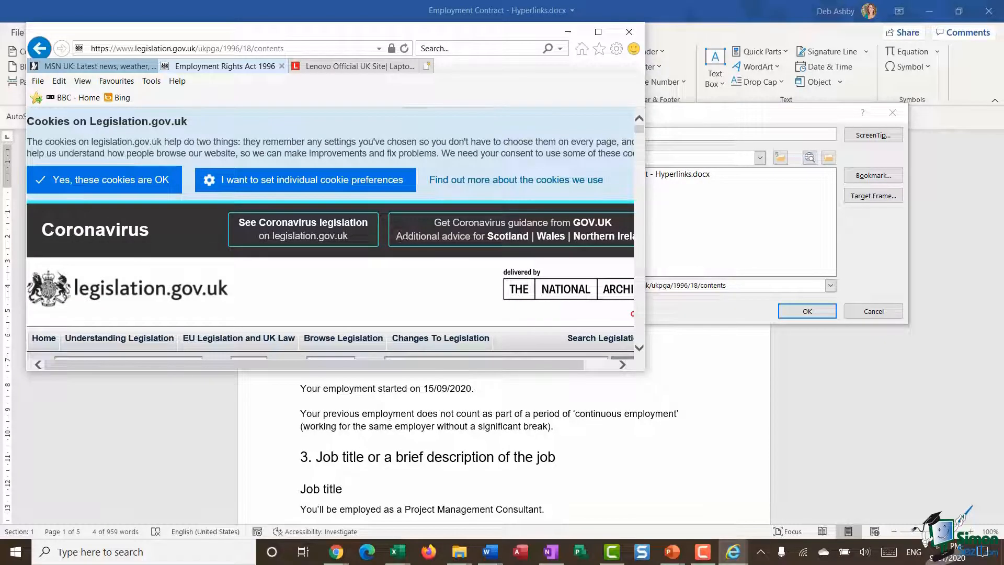
{"action": "left_click", "coordinate": [629, 32]}
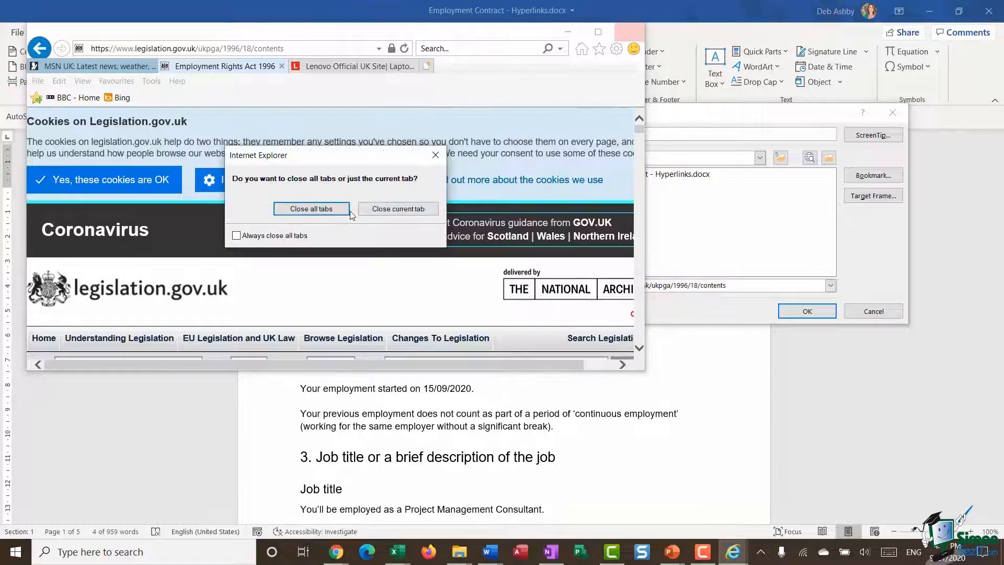
{"action": "left_click", "coordinate": [314, 207]}
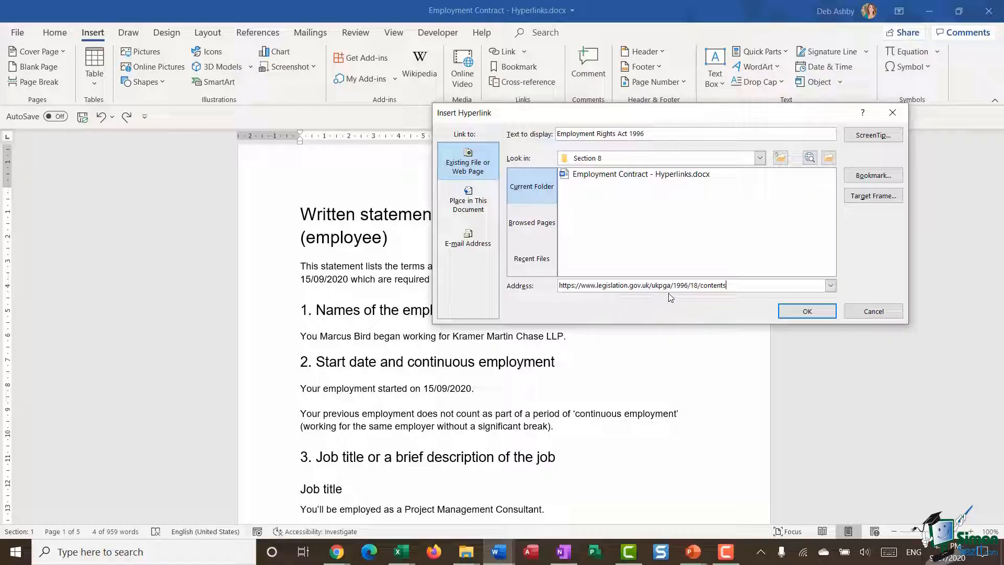
{"action": "left_click", "coordinate": [797, 312]}
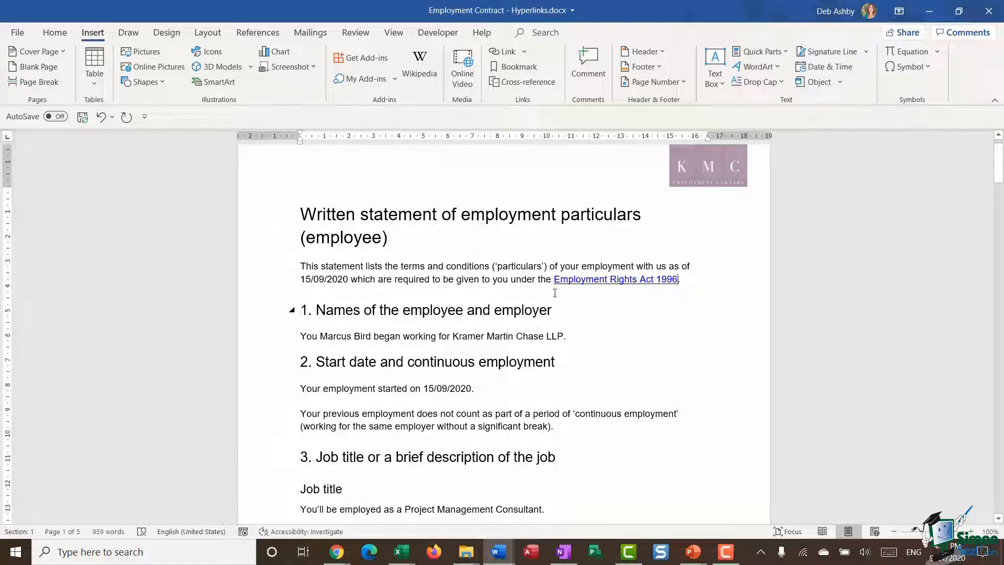
{"action": "mouse_move", "coordinate": [601, 283]}
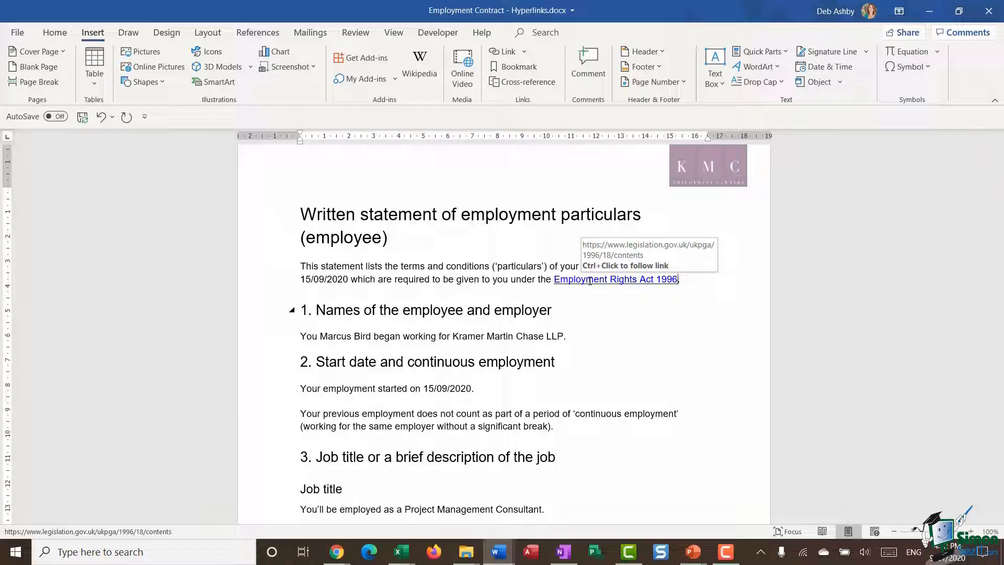
{"action": "left_click", "coordinate": [639, 335]}
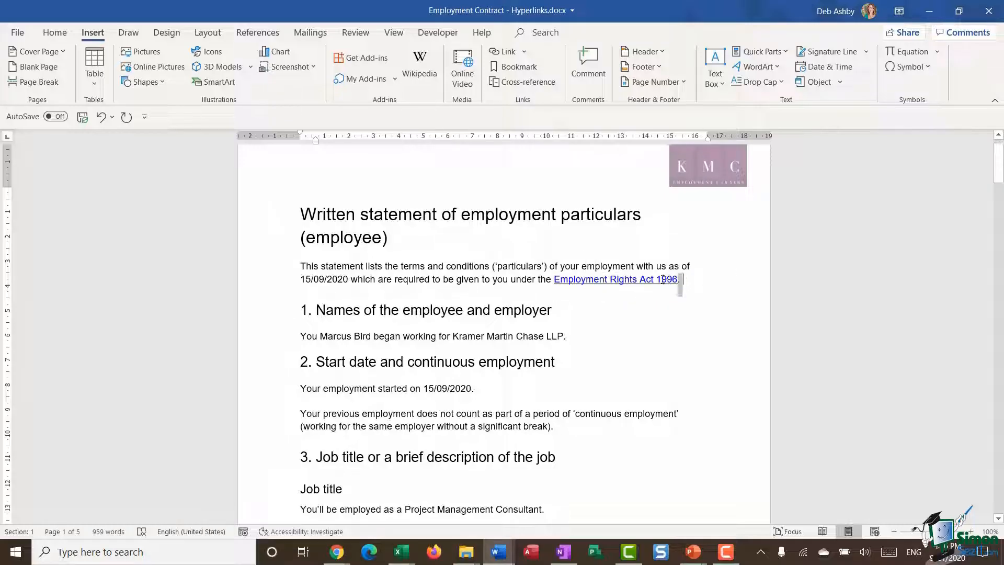
Change the font color of the "Employment Rights Act 1996" hyperlink to the standard dark red
{"action": "left_click_drag", "start_coordinate": [670, 279], "coordinate": [554, 279]}
{"action": "right_click", "coordinate": [612, 284]}
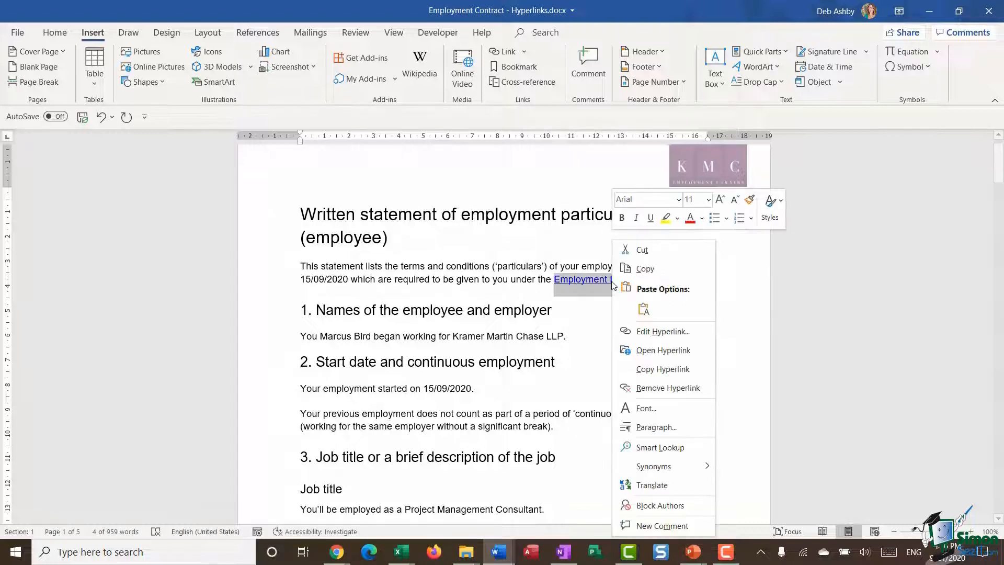
{"action": "left_click", "coordinate": [660, 409]}
{"action": "left_click", "coordinate": [712, 132]}
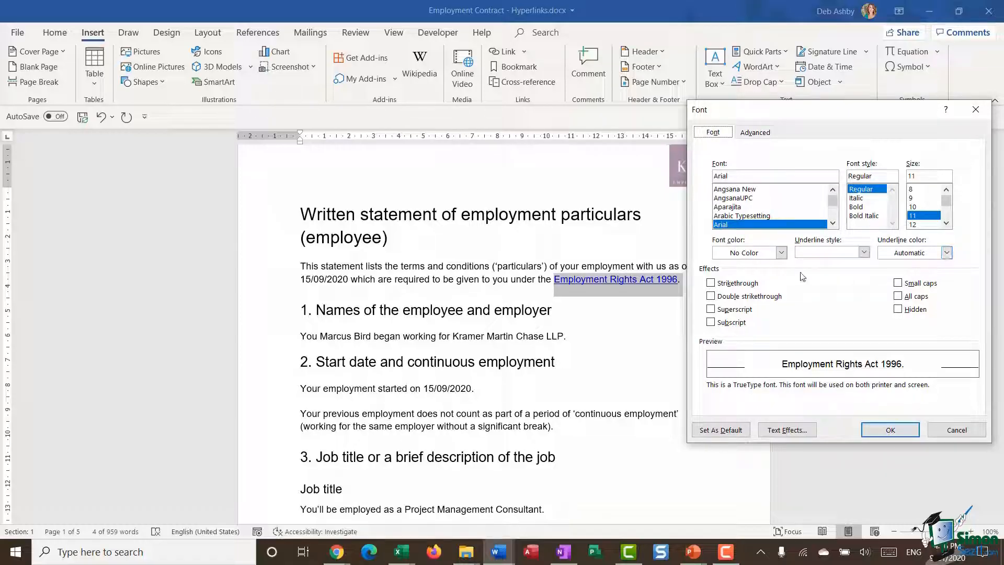
{"action": "left_click", "coordinate": [781, 253]}
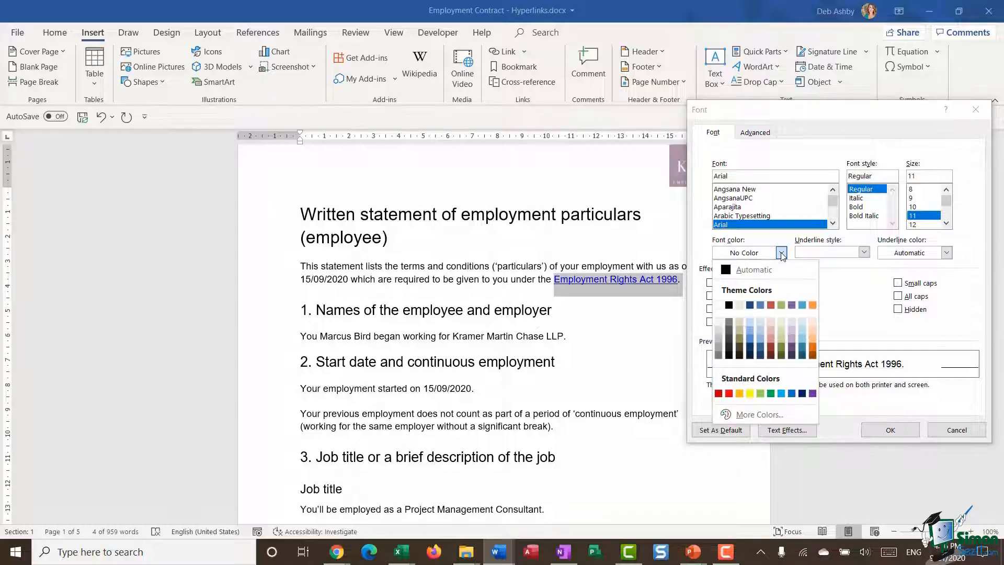
{"action": "left_click", "coordinate": [718, 393]}
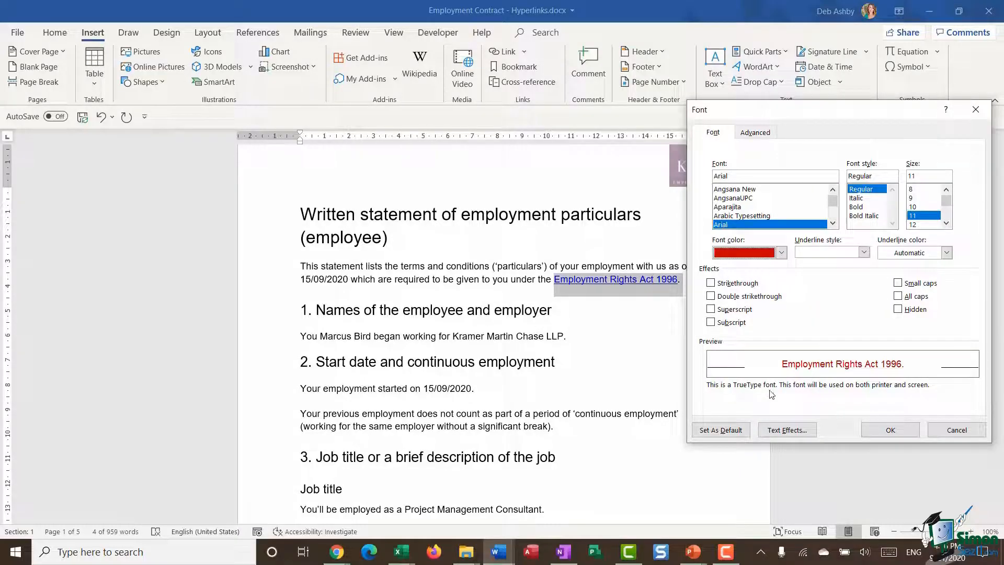
{"action": "left_click", "coordinate": [912, 424]}
{"action": "left_click", "coordinate": [664, 366]}
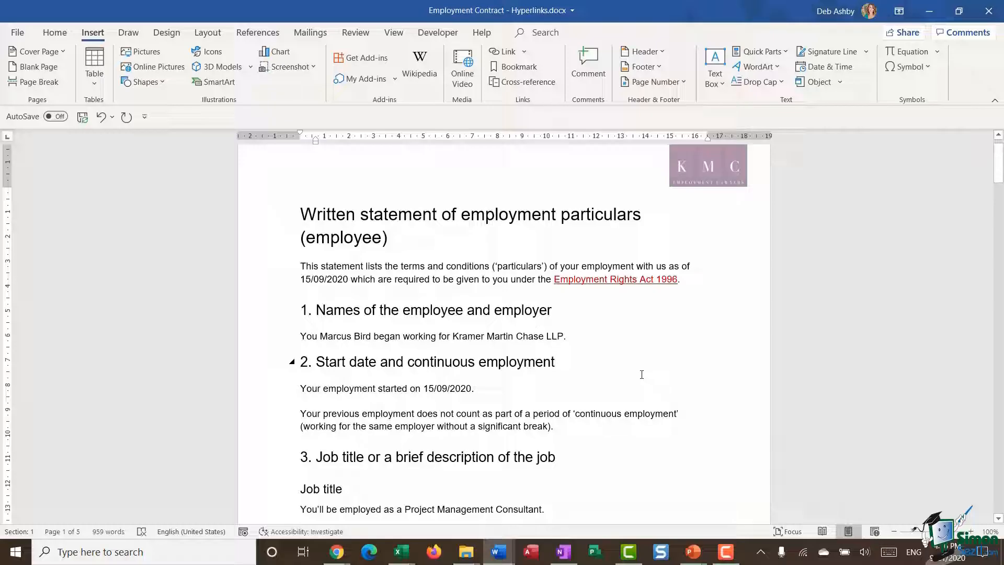
Follow the "Employment Rights Act 1996" link to test it in the browser and return to the document
{"action": "mouse_move", "coordinate": [631, 282]}
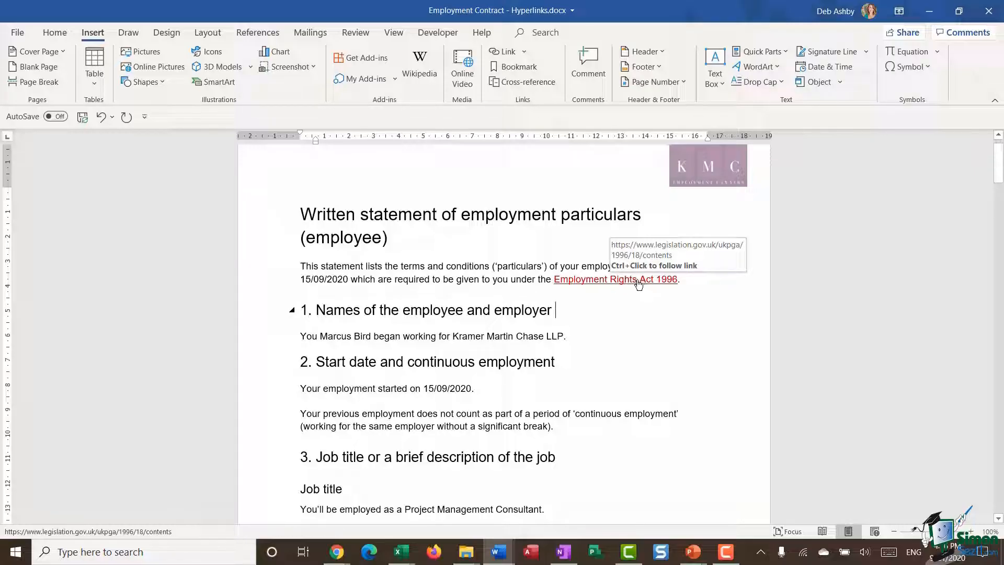
{"action": "left_click", "coordinate": [638, 284], "text": "ctrl"}
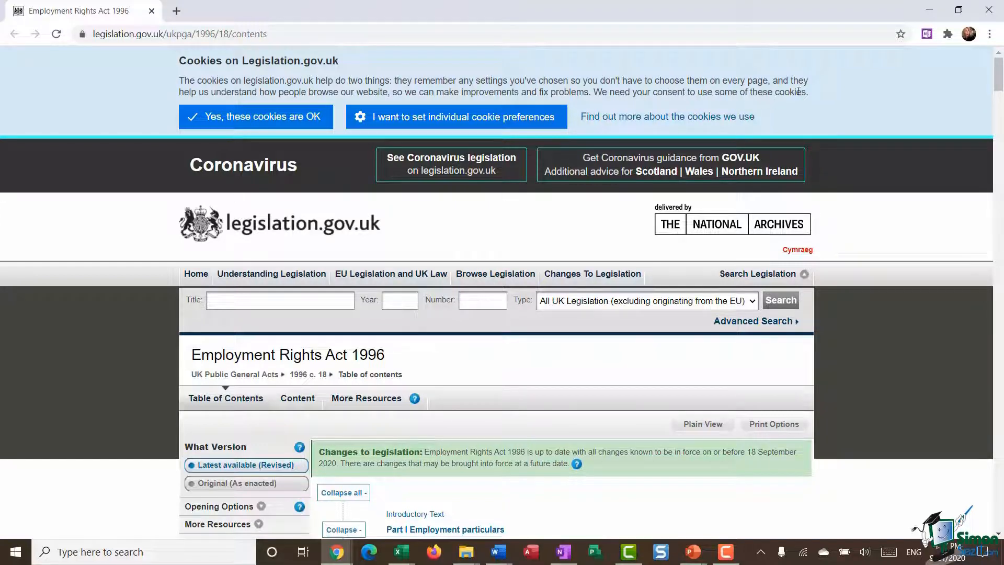
{"action": "left_click", "coordinate": [988, 10]}
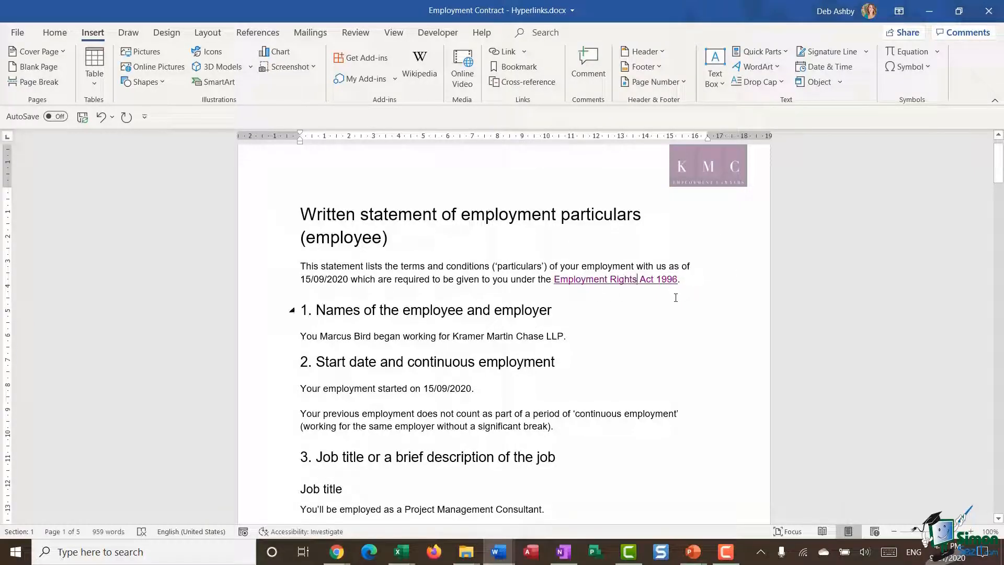
Add a ScreenTip to the "Employment Rights Act 1996" hyperlink ending in "the link to jump to the Employment Rights Act 1996 on the Government website"
{"action": "right_click", "coordinate": [616, 281]}
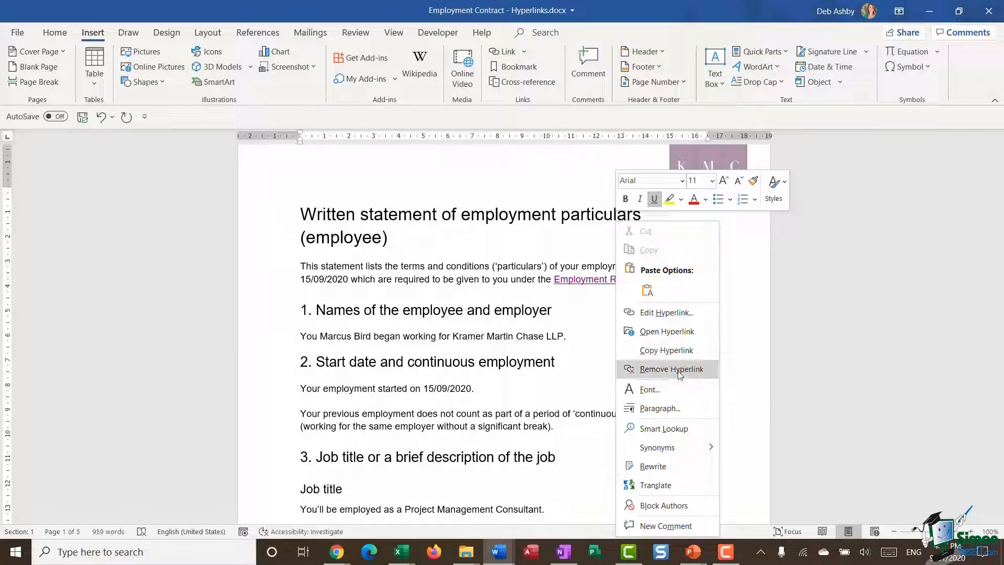
{"action": "left_click", "coordinate": [665, 312]}
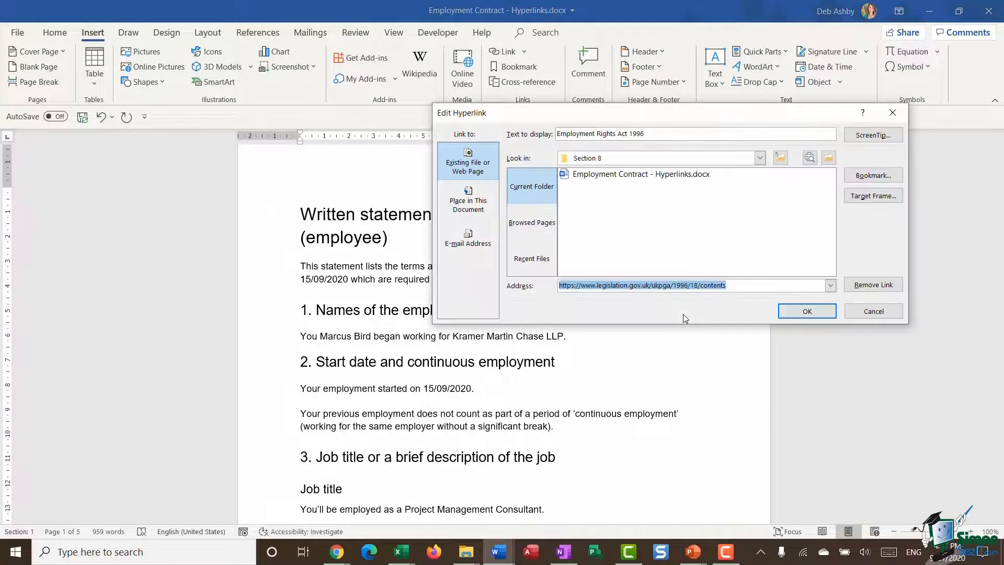
{"action": "left_click", "coordinate": [734, 287]}
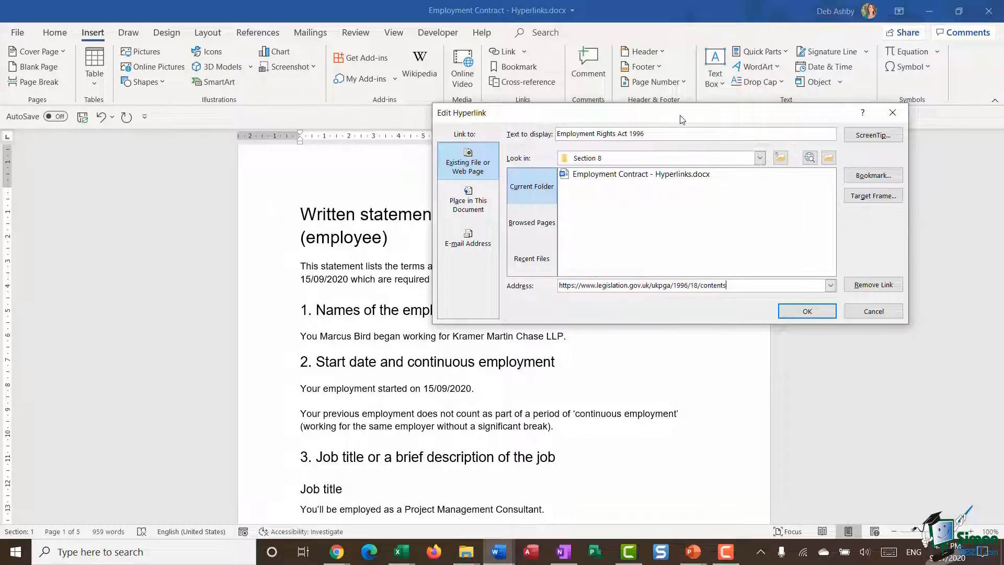
{"action": "left_click_drag", "start_coordinate": [681, 119], "coordinate": [676, 175]}
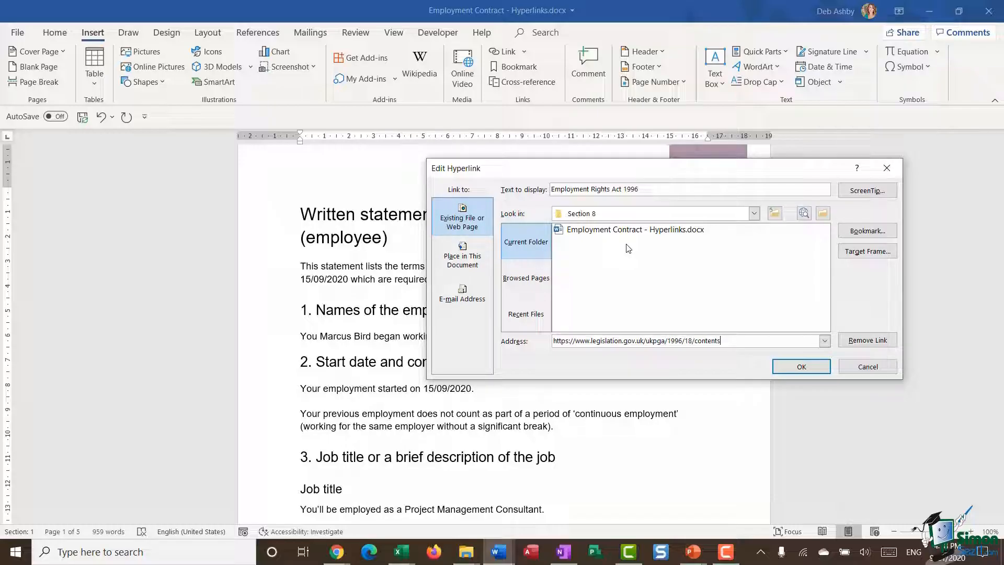
{"action": "left_click", "coordinate": [867, 190]}
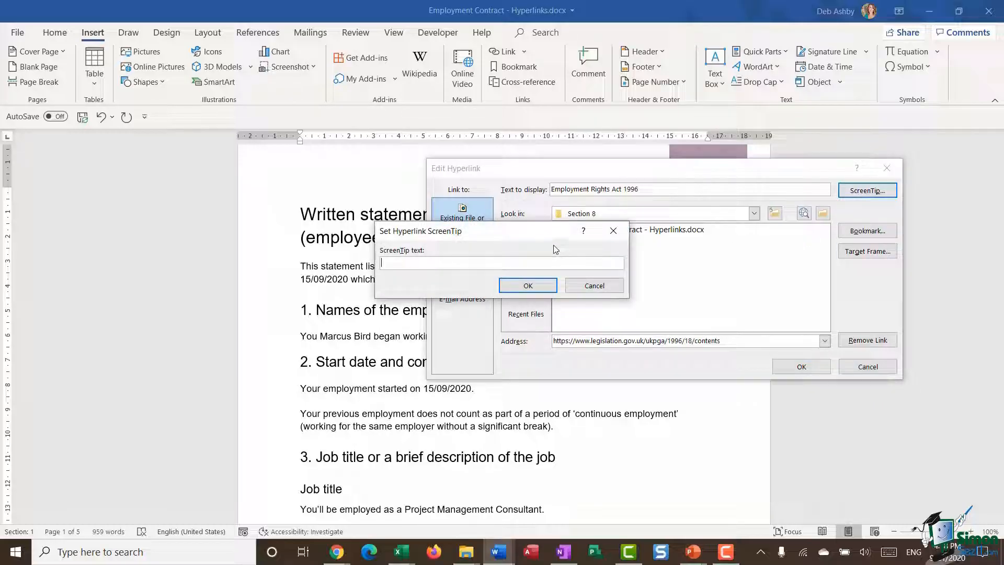
{"action": "type", "text": "the link to jump to the Employment Rights Act 1996 on the Government website"}
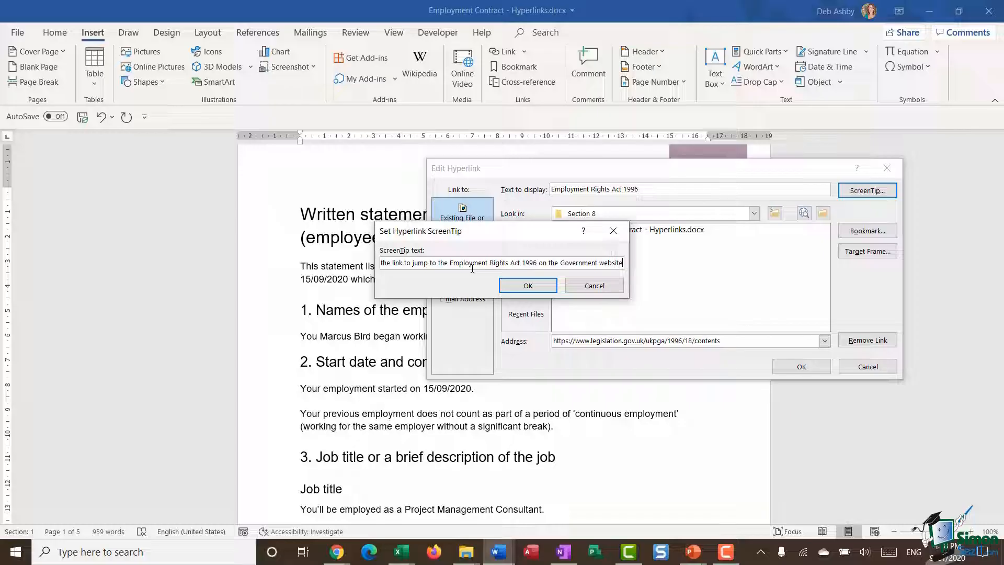
{"action": "left_click", "coordinate": [528, 286]}
{"action": "left_click", "coordinate": [801, 366]}
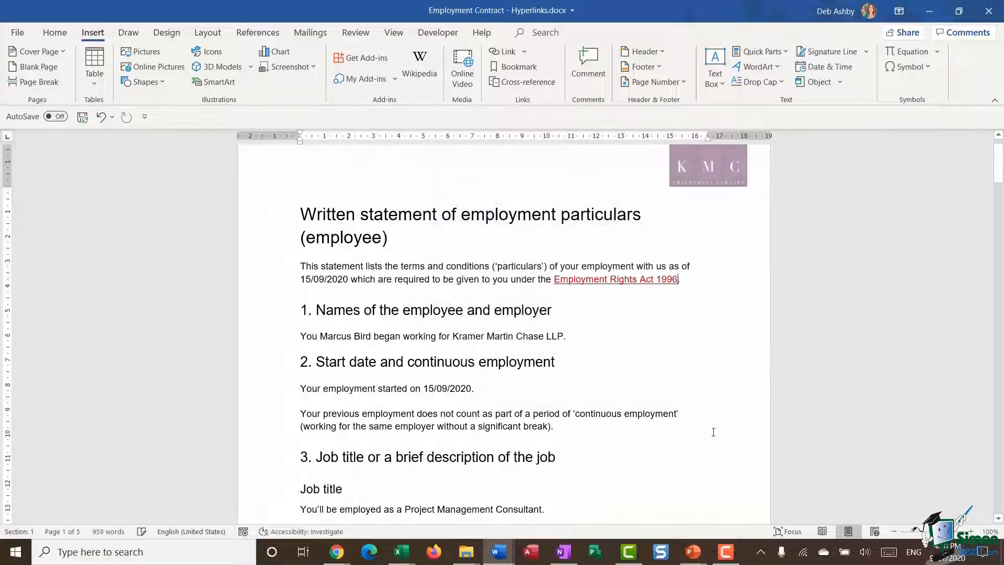
{"action": "mouse_move", "coordinate": [597, 282]}
{"action": "left_click", "coordinate": [575, 333]}
{"action": "key", "text": "BackSpace"}
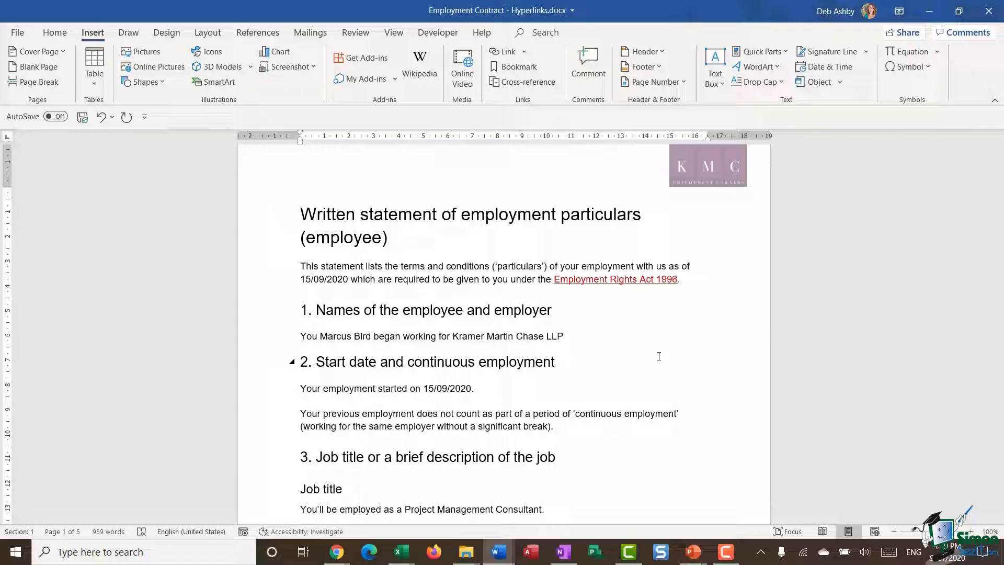
{"action": "type", "text": "www.kmcllp.com"}
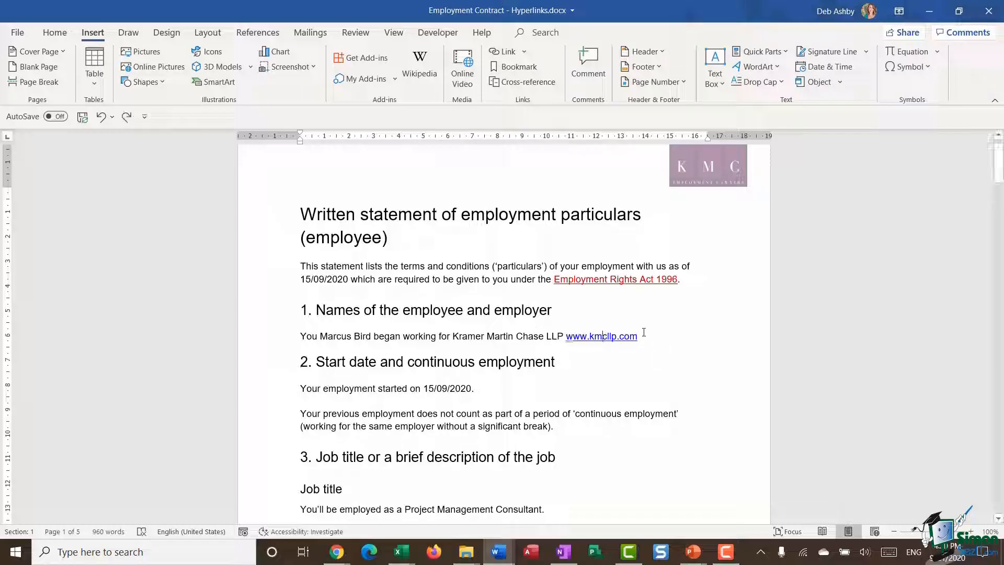
{"action": "left_click_drag", "start_coordinate": [642, 336], "coordinate": [581, 336]}
{"action": "right_click", "coordinate": [581, 336]}
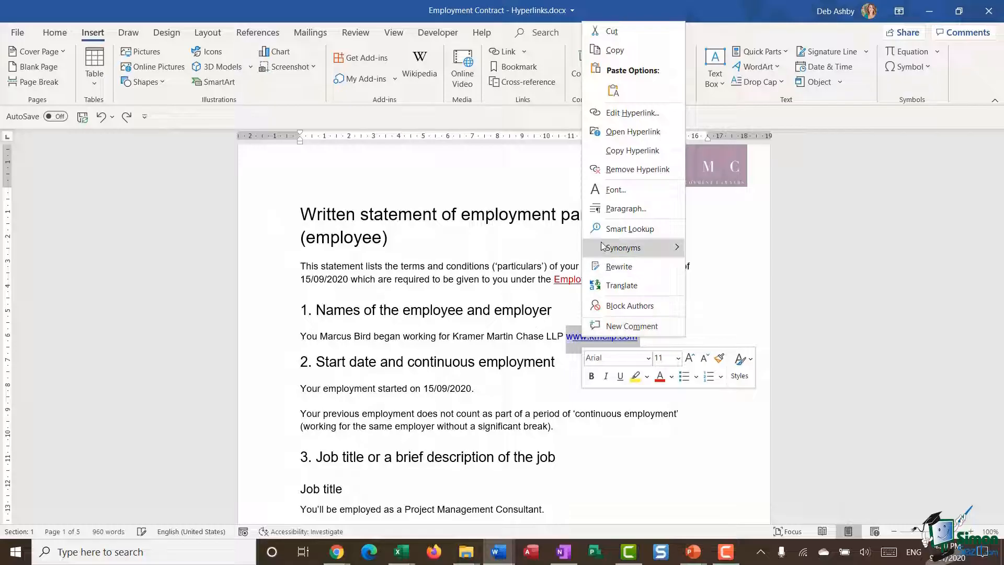
{"action": "left_click", "coordinate": [610, 191]}
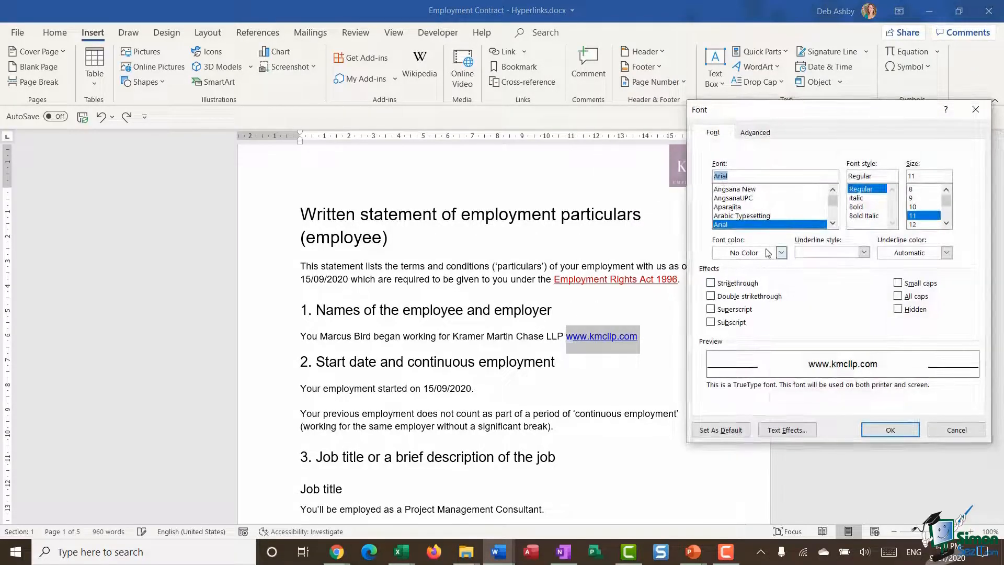
{"action": "left_click", "coordinate": [779, 253]}
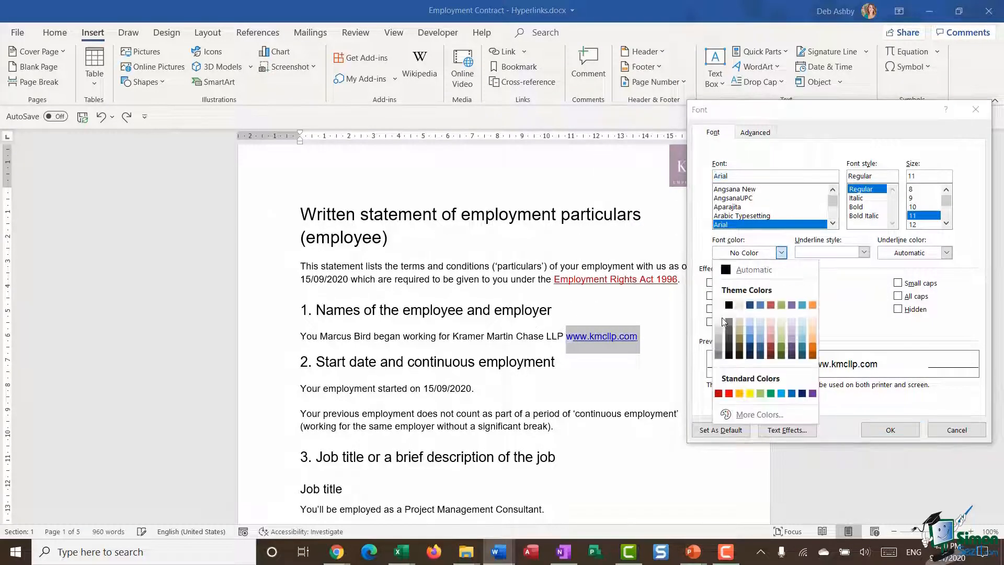
{"action": "left_click", "coordinate": [718, 393]}
{"action": "left_click", "coordinate": [891, 430]}
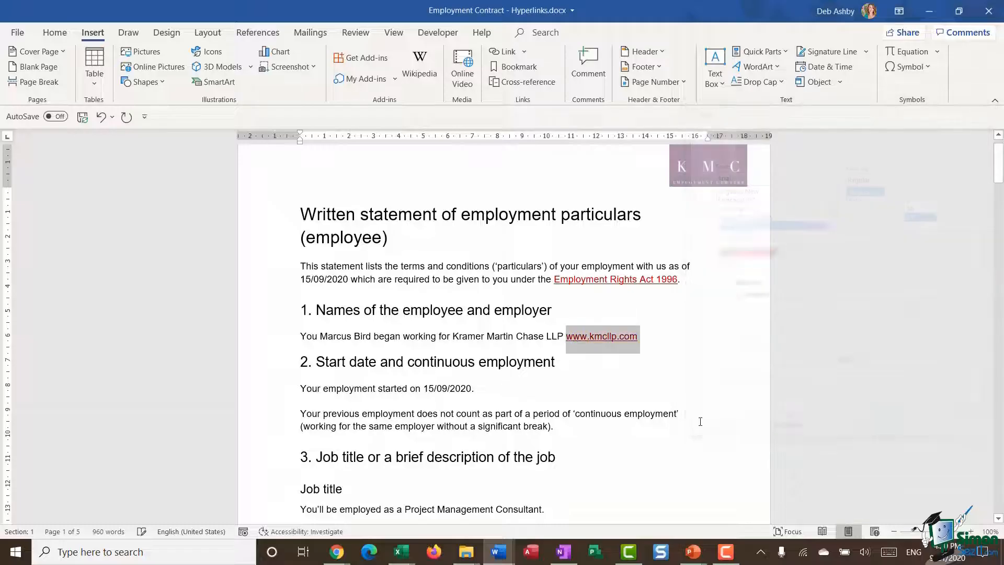
{"action": "left_click", "coordinate": [683, 352]}
{"action": "key", "text": "Down"}
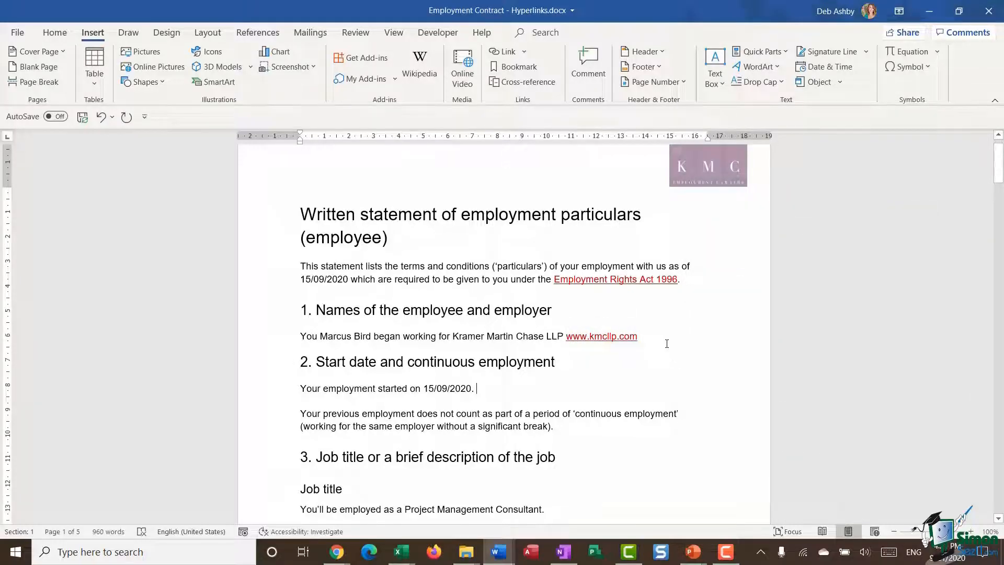
Start a hyperlink after the job description sentence in section 3, targeting the file Full Job Description.docx in the OneDrive Documents folder
{"action": "scroll", "coordinate": [671, 343], "scroll_direction": "down", "scroll_amount": 1}
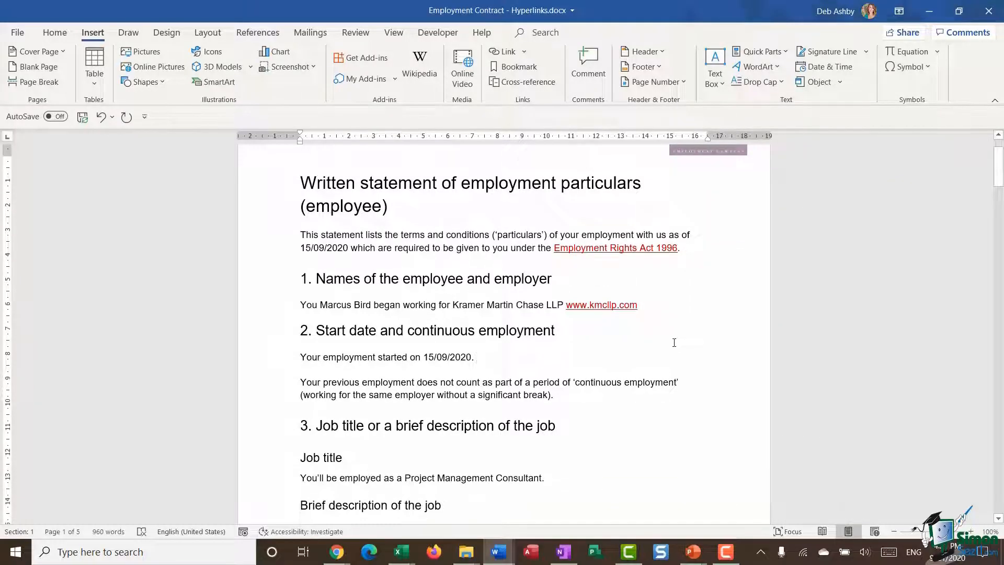
{"action": "scroll", "coordinate": [670, 342], "scroll_direction": "down", "scroll_amount": 6}
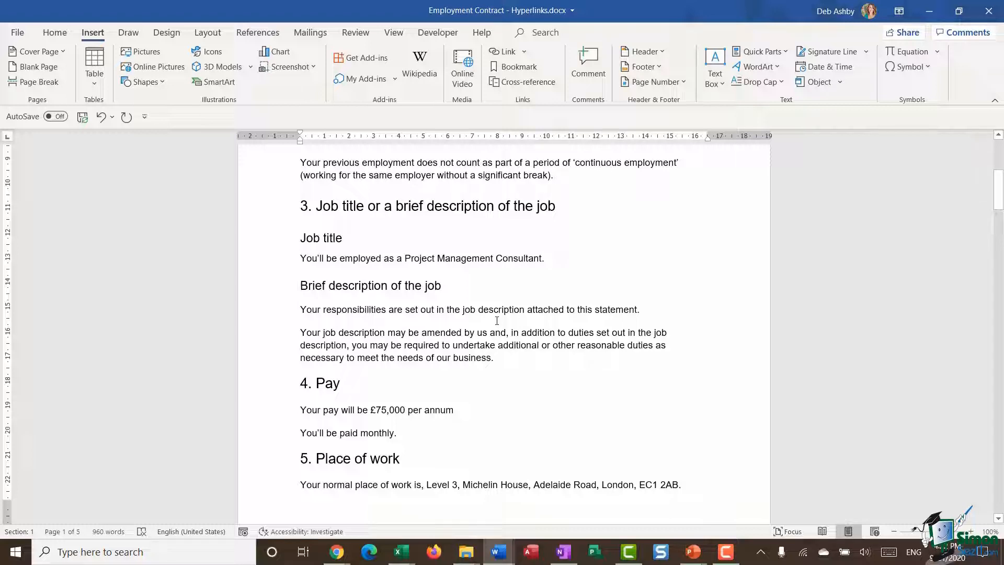
{"action": "right_click", "coordinate": [643, 309]}
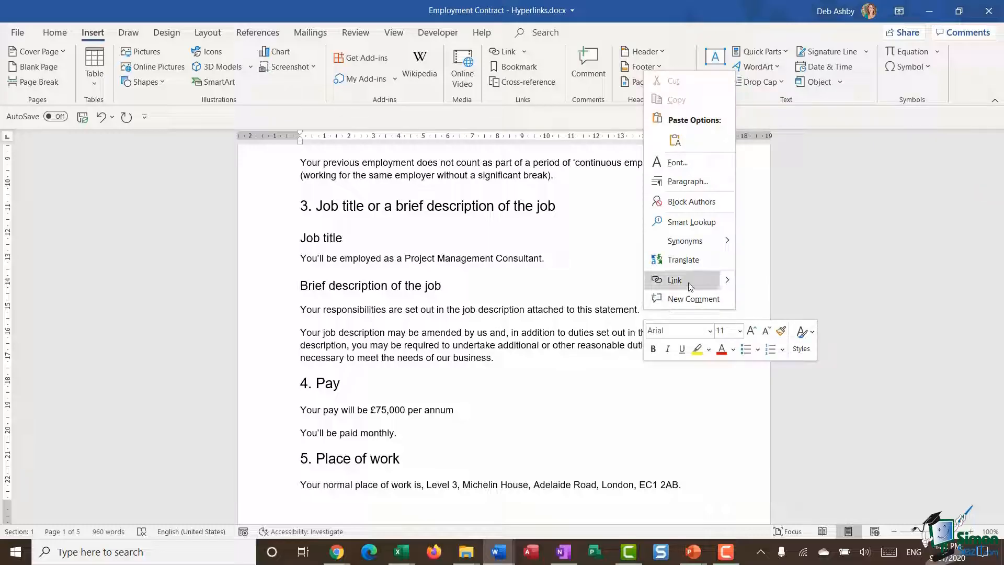
{"action": "left_click", "coordinate": [690, 287]}
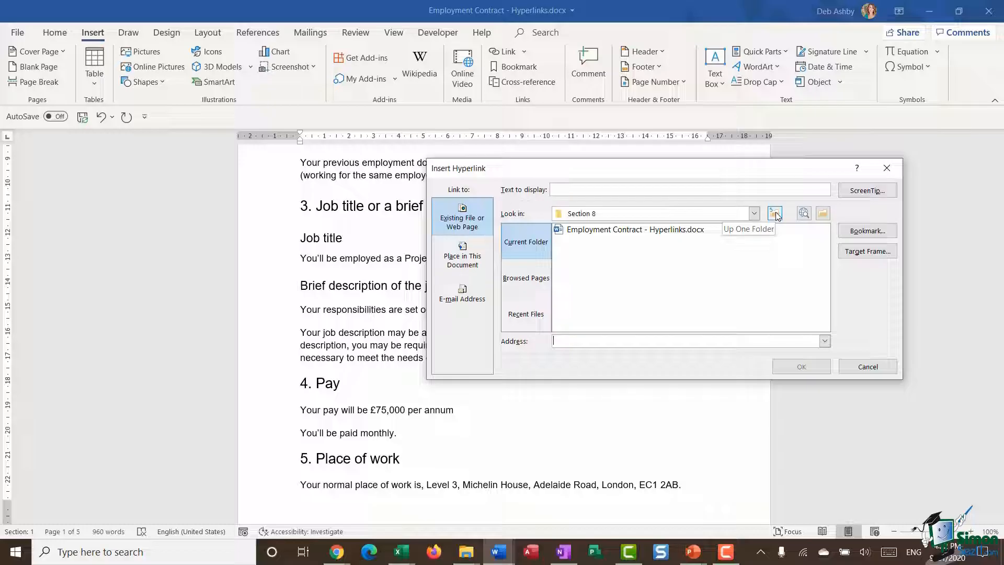
{"action": "left_click", "coordinate": [822, 214]}
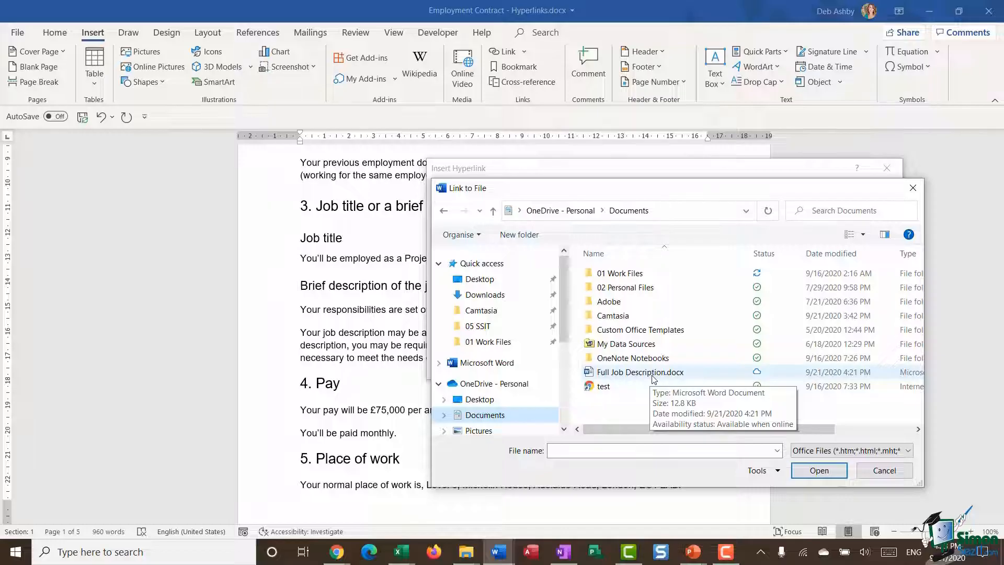
{"action": "left_click", "coordinate": [651, 381]}
{"action": "left_click", "coordinate": [818, 470]}
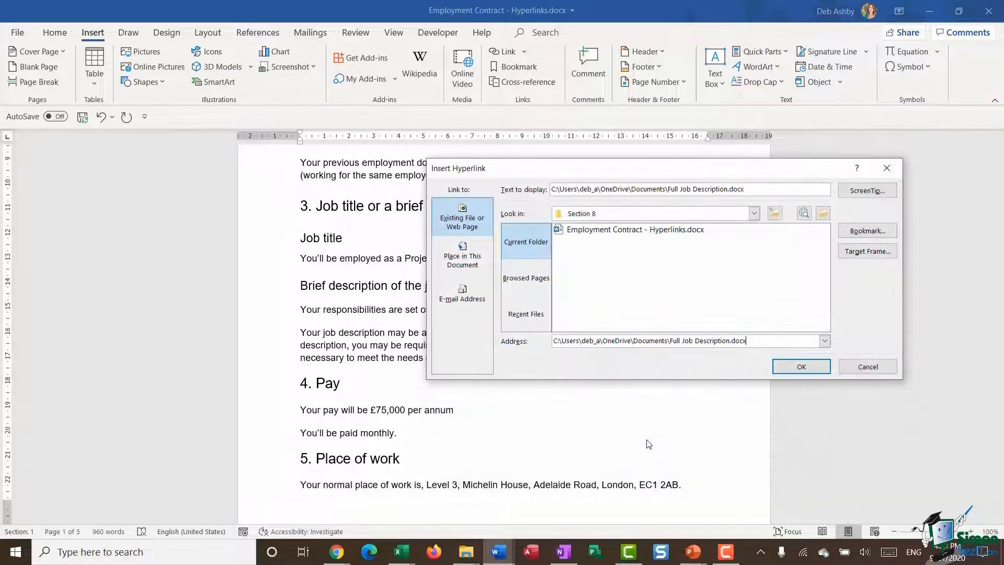
Give the file link the ScreenTip "Full Job Description", insert it and place it on its own line below the sentence
{"action": "left_click", "coordinate": [867, 190]}
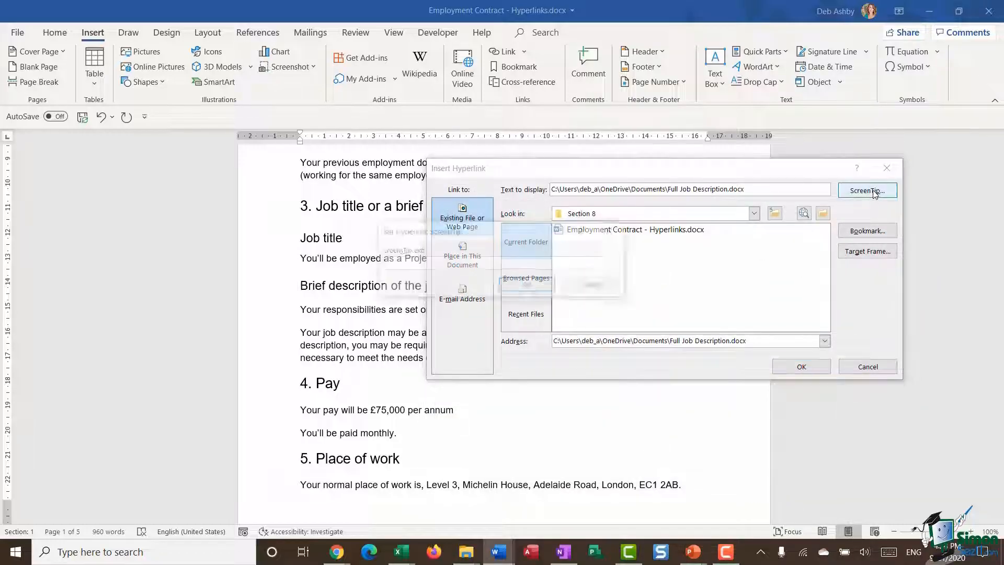
{"action": "type", "text": "Full Job Description"}
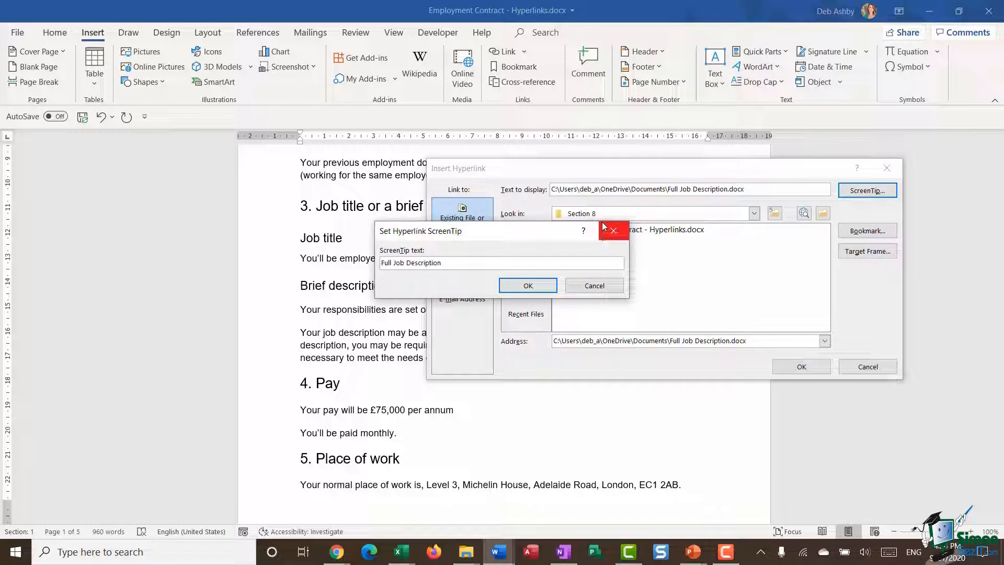
{"action": "left_click", "coordinate": [528, 285]}
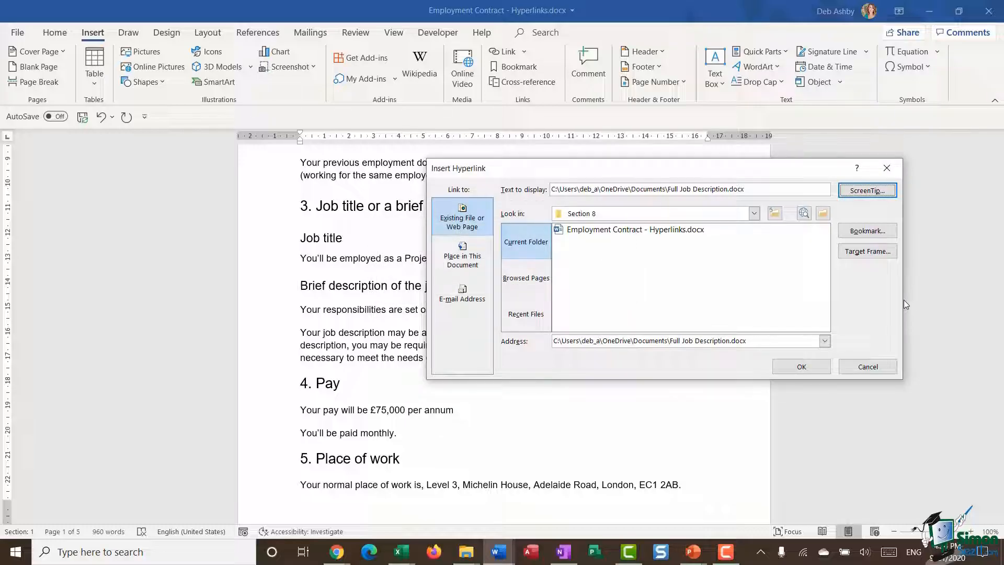
{"action": "left_click", "coordinate": [803, 367]}
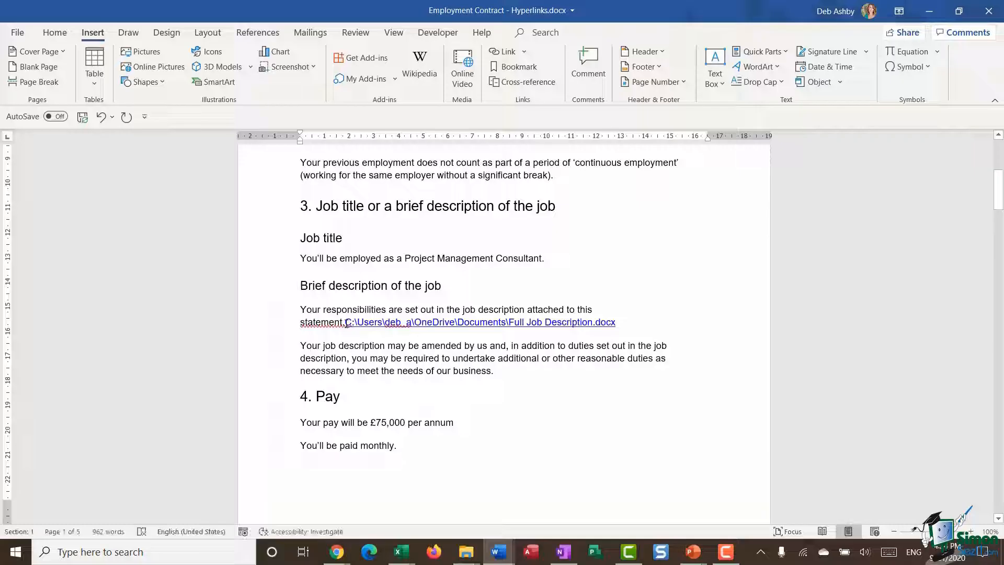
{"action": "key", "text": "Return"}
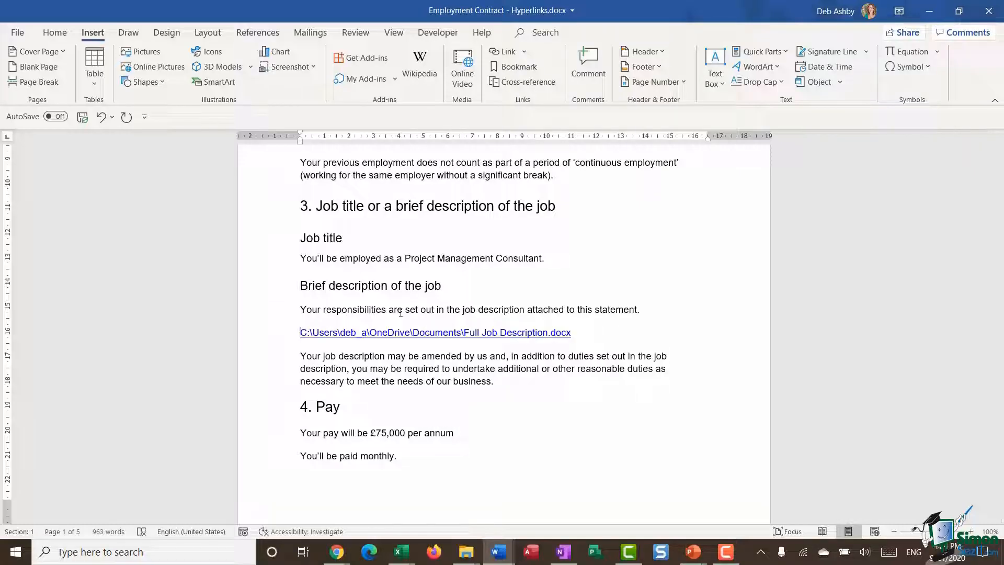
{"action": "mouse_move", "coordinate": [490, 333]}
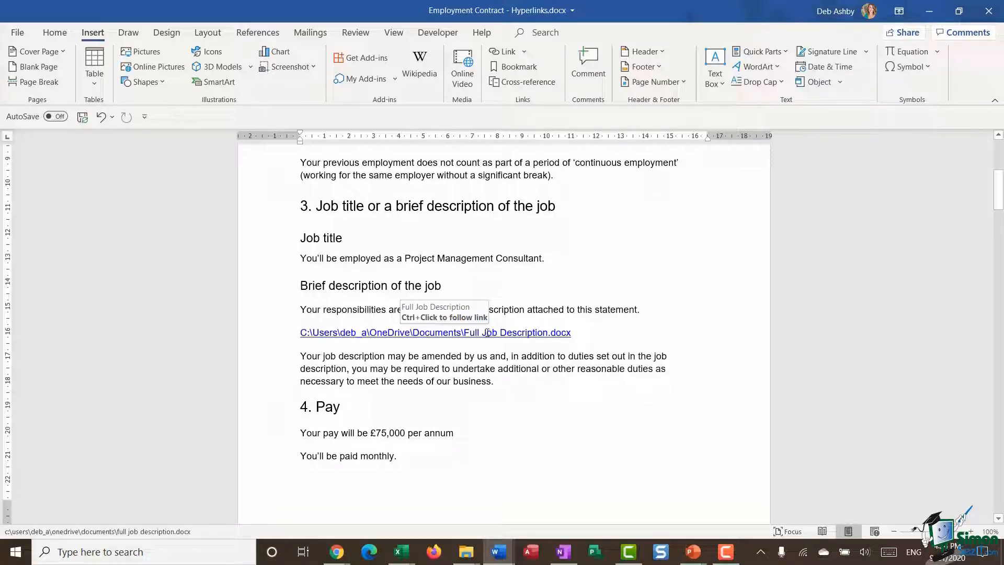
Change the display text of the job description file link to "Job Description"
{"action": "right_click", "coordinate": [523, 334]}
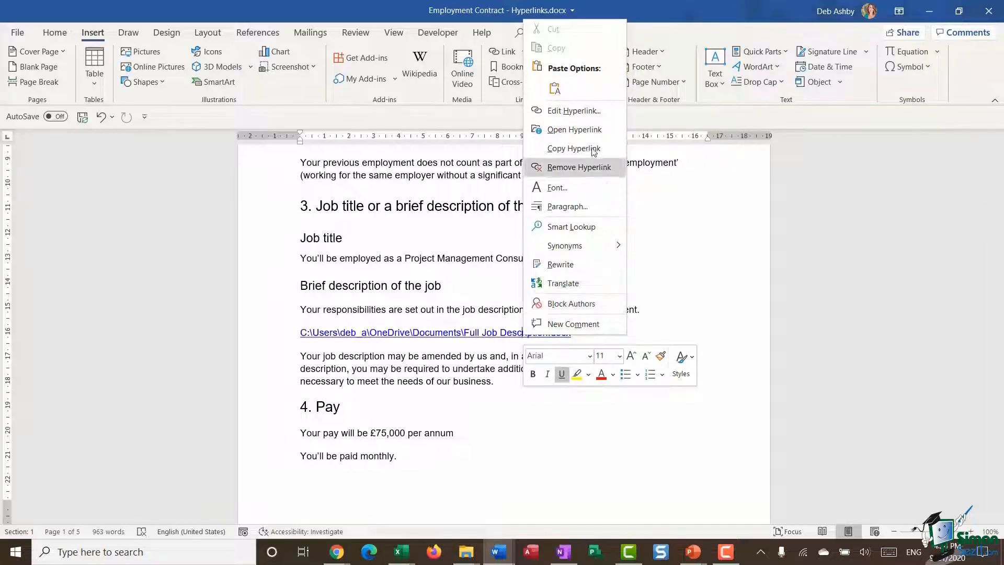
{"action": "left_click", "coordinate": [603, 110]}
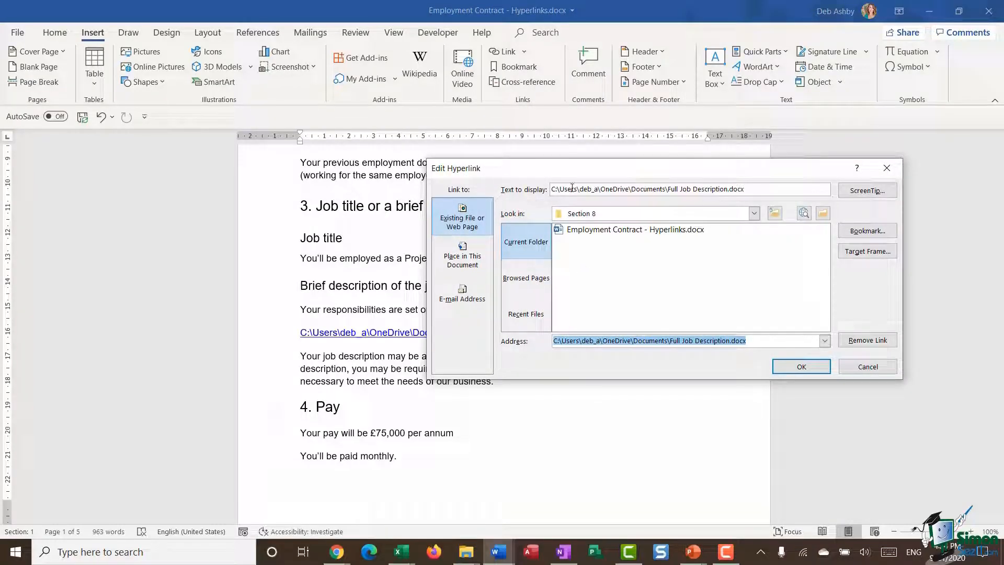
{"action": "left_click", "coordinate": [738, 187]}
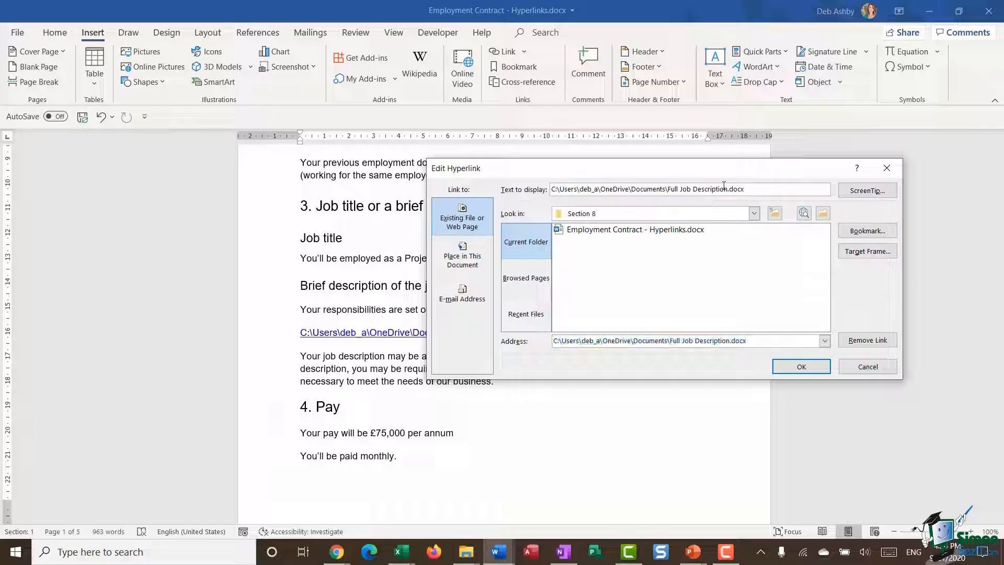
{"action": "left_click_drag", "start_coordinate": [738, 187], "coordinate": [509, 184]}
{"action": "type", "text": "J"}
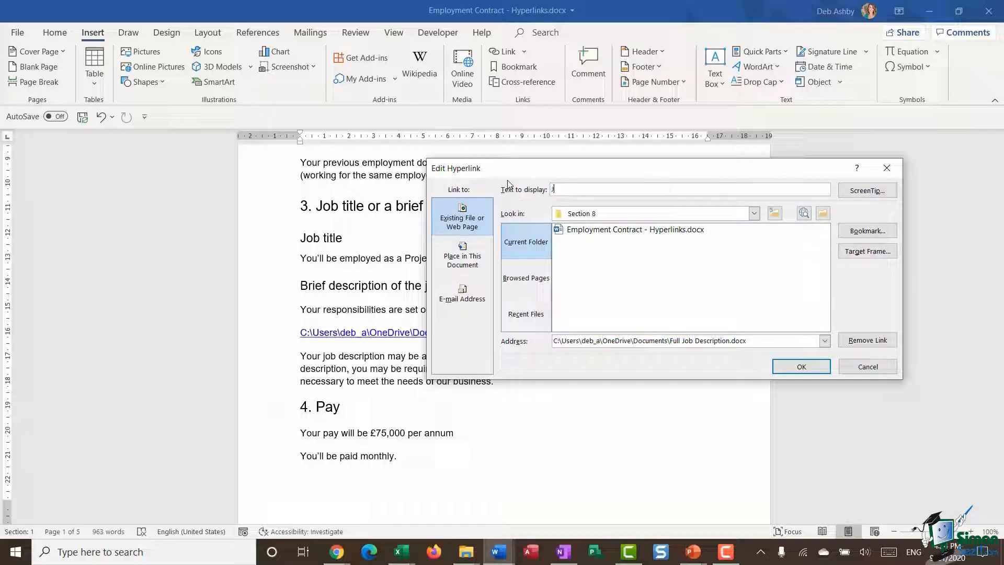
{"action": "type", "text": "ob SDescription"}
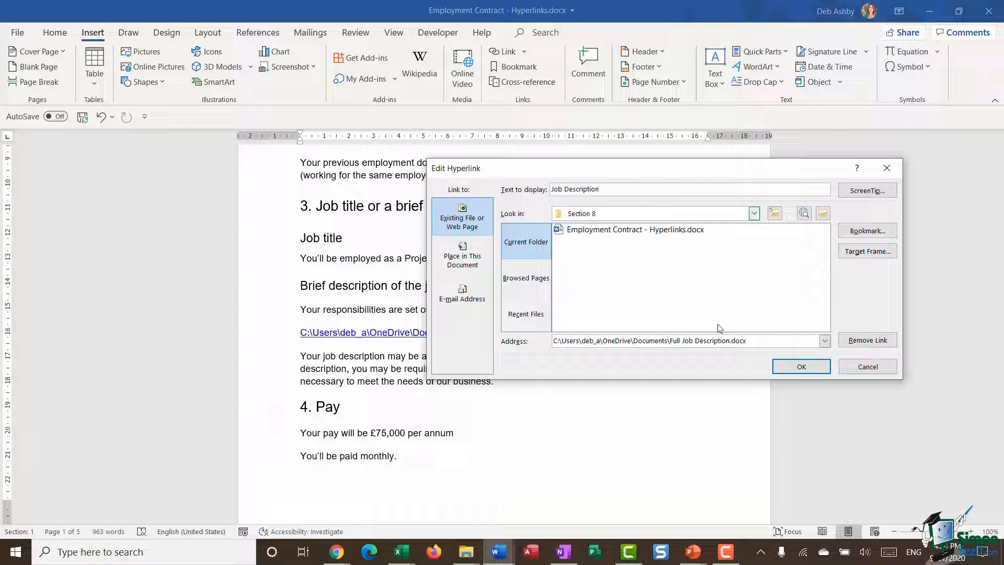
{"action": "left_click", "coordinate": [800, 366]}
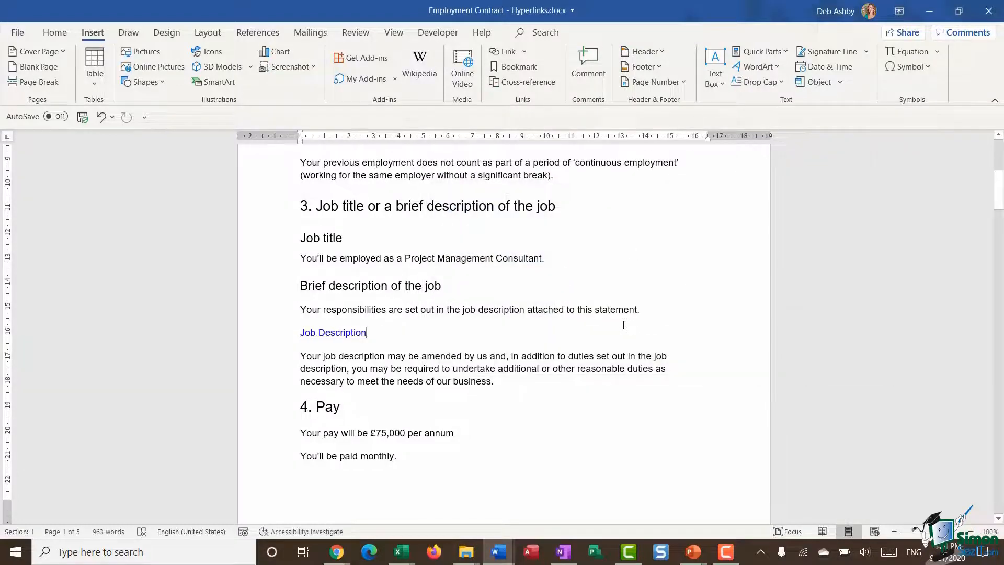
Follow the "Job Description" link to test it and return to the contract
{"action": "left_click", "coordinate": [344, 338], "text": "ctrl"}
{"action": "left_click", "coordinate": [538, 339]}
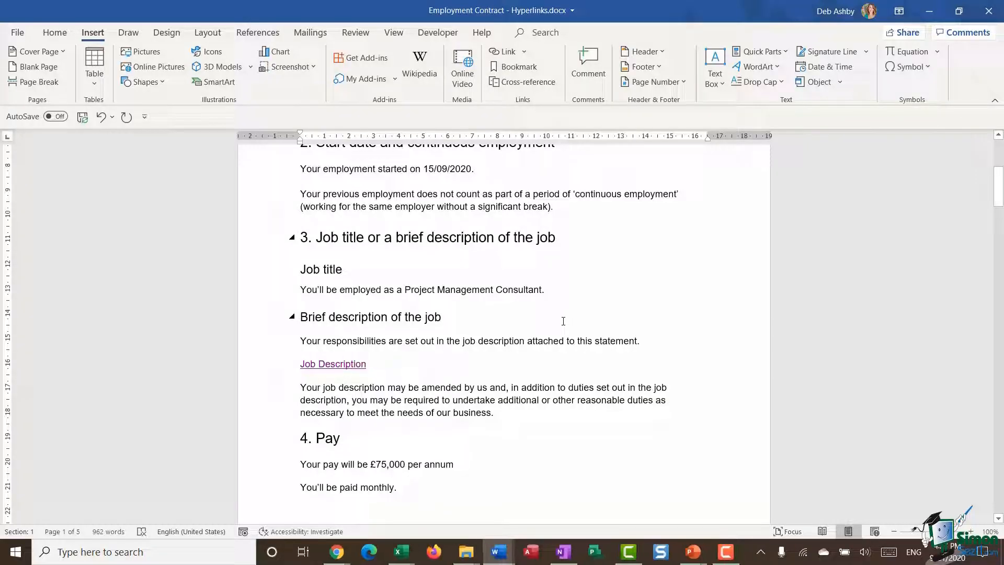
{"action": "scroll", "coordinate": [559, 321], "scroll_direction": "down", "scroll_amount": 10}
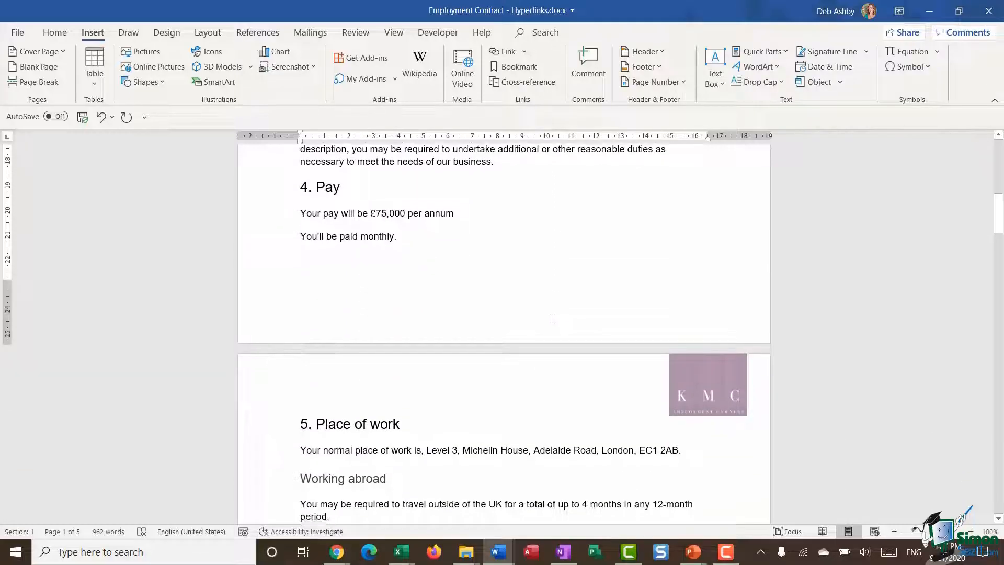
{"action": "scroll", "coordinate": [547, 319], "scroll_direction": "down", "scroll_amount": 2}
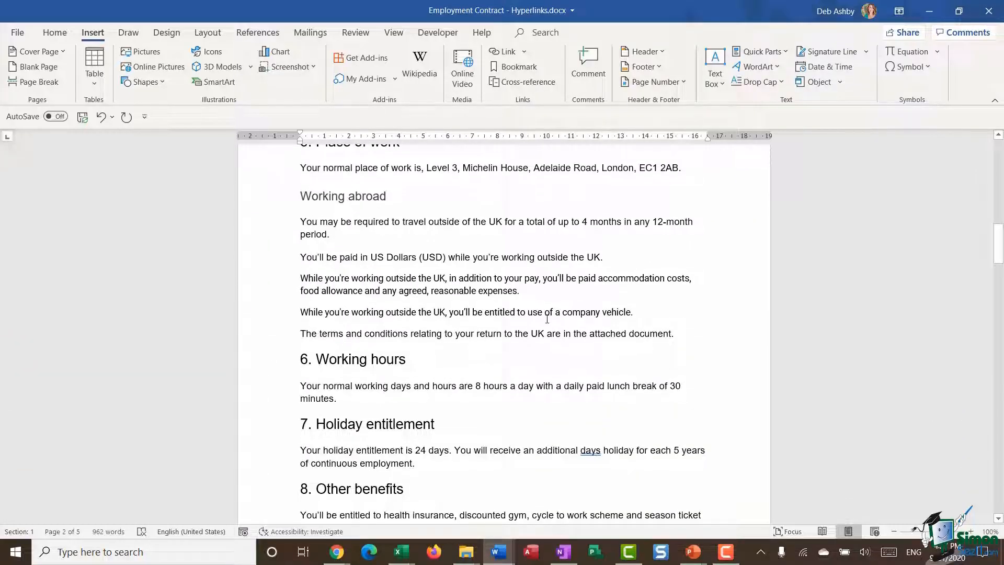
Add the line "See Other Paid Leave" below the paragraph in section 7, Holiday entitlement
{"action": "scroll", "coordinate": [547, 319], "scroll_direction": "down", "scroll_amount": 5}
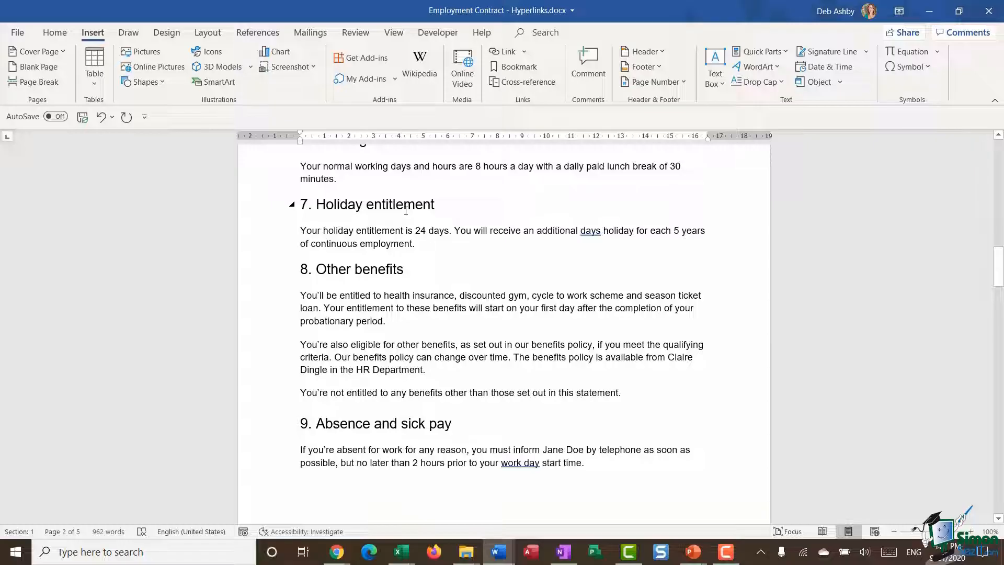
{"action": "left_click", "coordinate": [446, 243]}
{"action": "key", "text": "Return"}
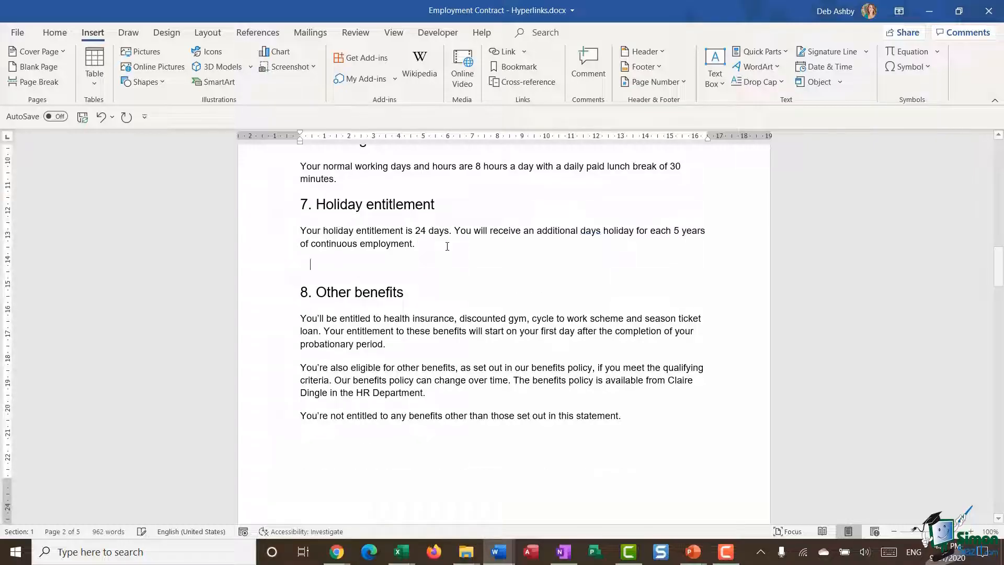
{"action": "type", "text": "S"}
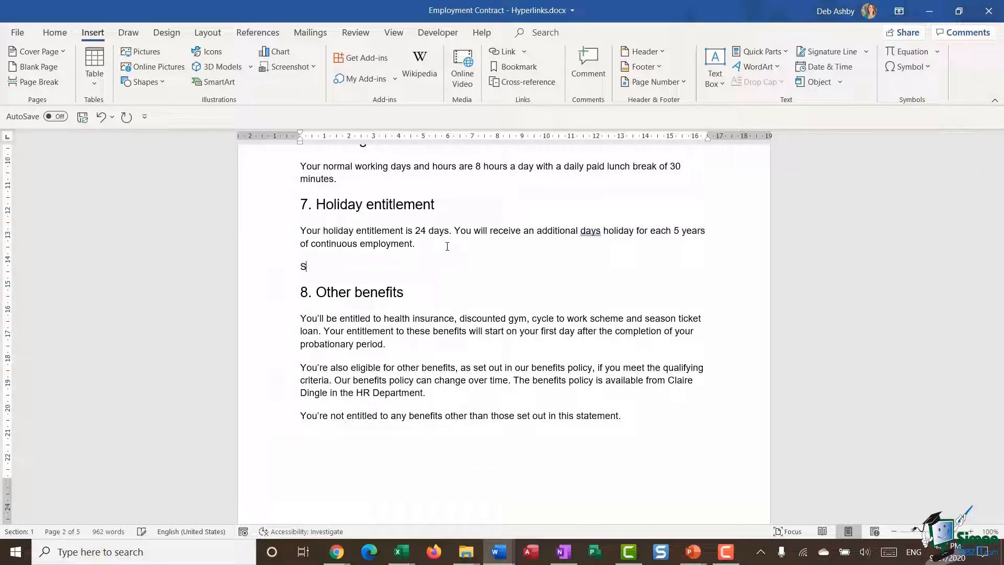
{"action": "type", "text": "ee Other Paid Leave"}
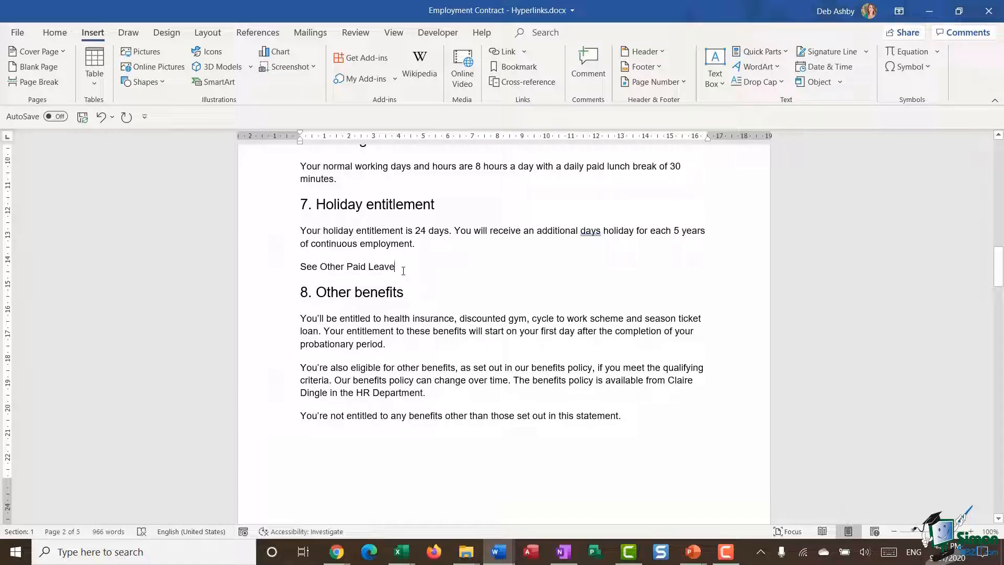
Start a hyperlink on the words "Other Paid Leave" in section 7, targeting the document's "Other paid leave" heading
{"action": "scroll", "coordinate": [433, 278], "scroll_direction": "down", "scroll_amount": 20}
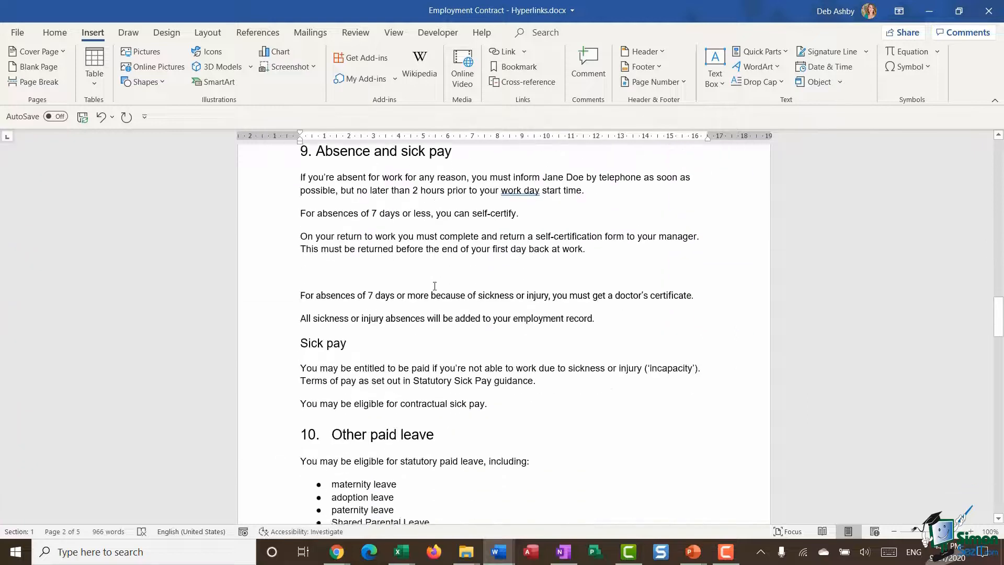
{"action": "scroll", "coordinate": [460, 305], "scroll_direction": "up", "scroll_amount": 18}
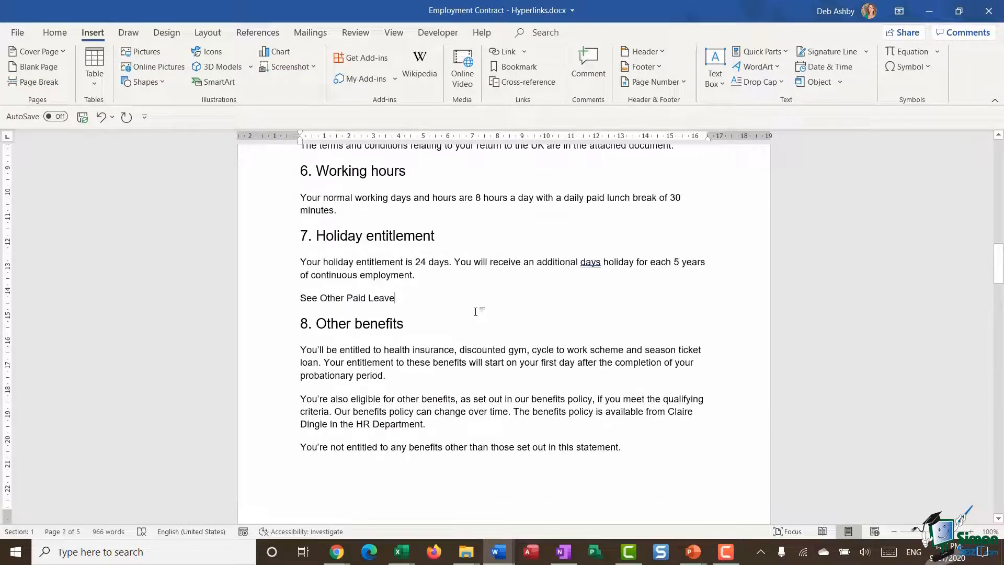
{"action": "left_click_drag", "start_coordinate": [320, 297], "coordinate": [390, 303]}
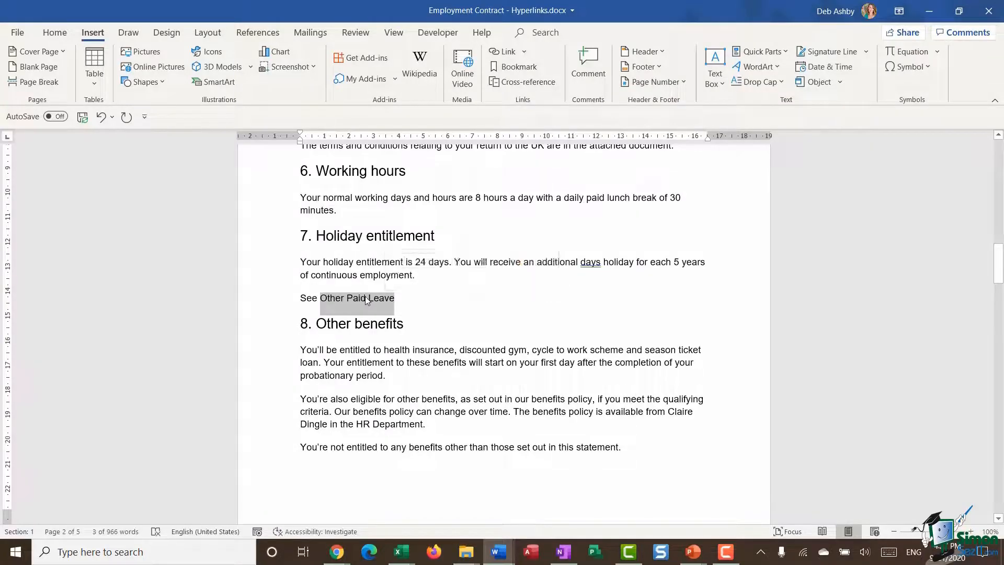
{"action": "right_click", "coordinate": [366, 300]}
{"action": "left_click", "coordinate": [397, 265]}
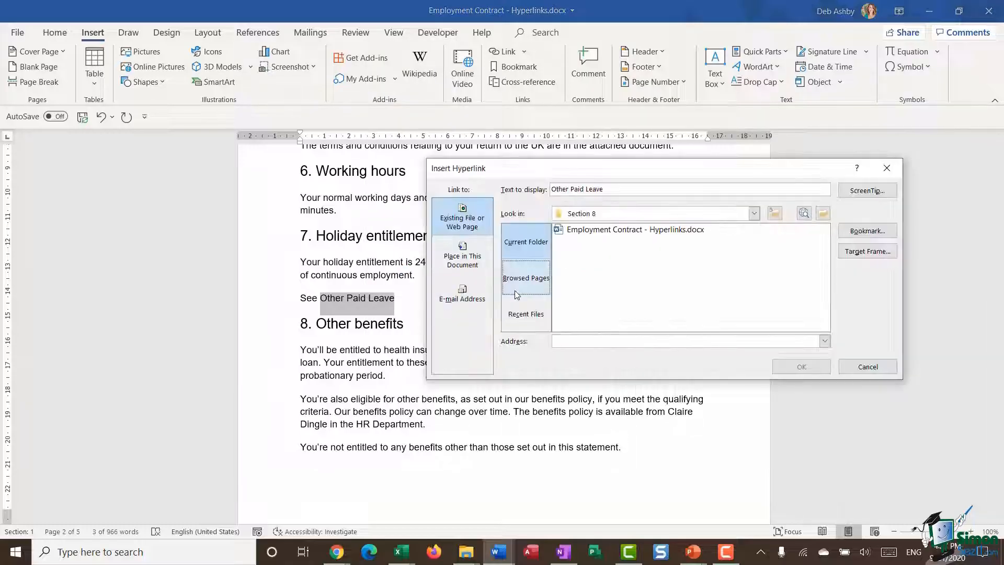
{"action": "left_click", "coordinate": [471, 257]}
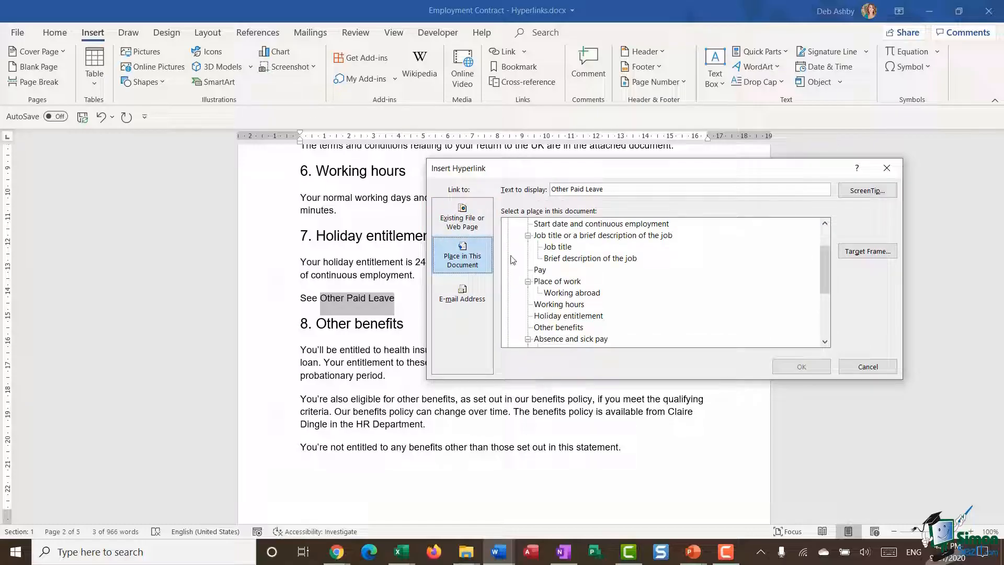
{"action": "left_click_drag", "start_coordinate": [829, 276], "coordinate": [832, 253]}
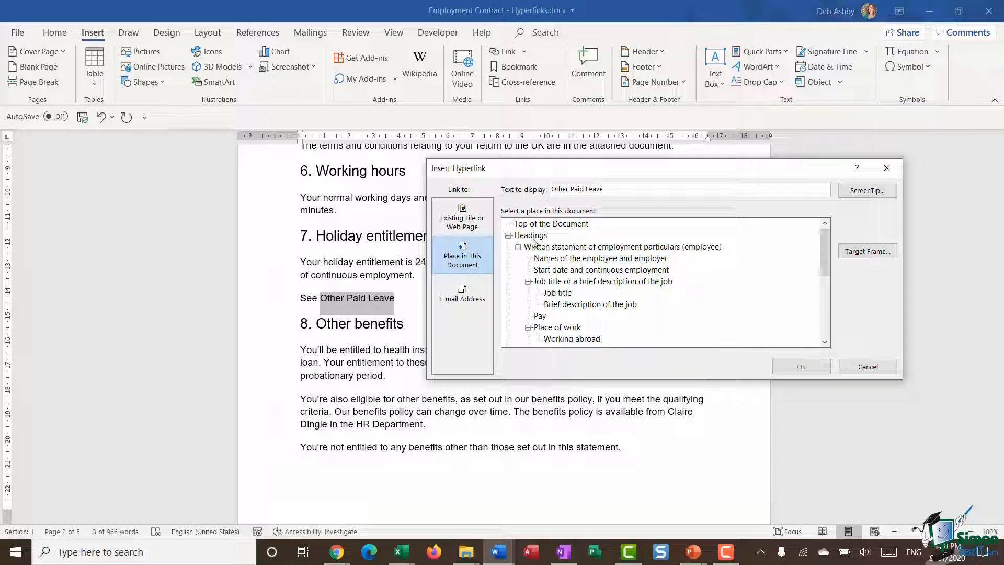
{"action": "left_click_drag", "start_coordinate": [826, 237], "coordinate": [831, 281]}
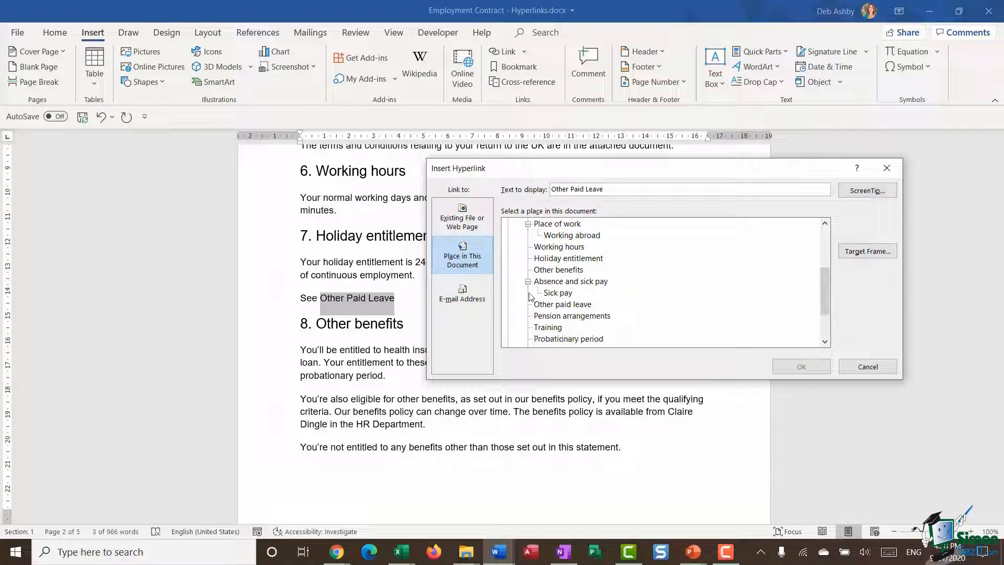
{"action": "left_click", "coordinate": [577, 305]}
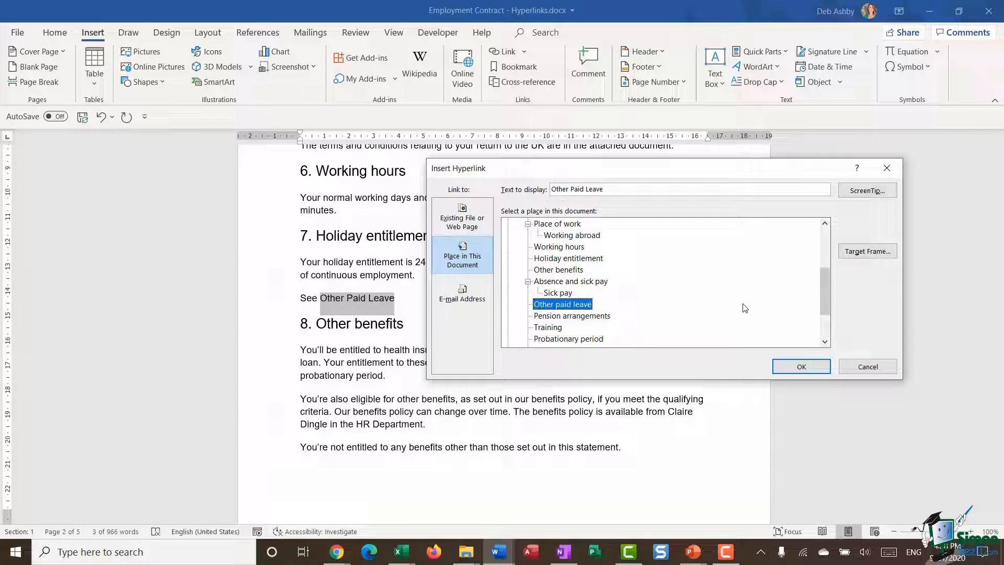
Give the heading link the ScreenTip "Click to jump to other paid leave benefits" and insert it
{"action": "left_click", "coordinate": [866, 190]}
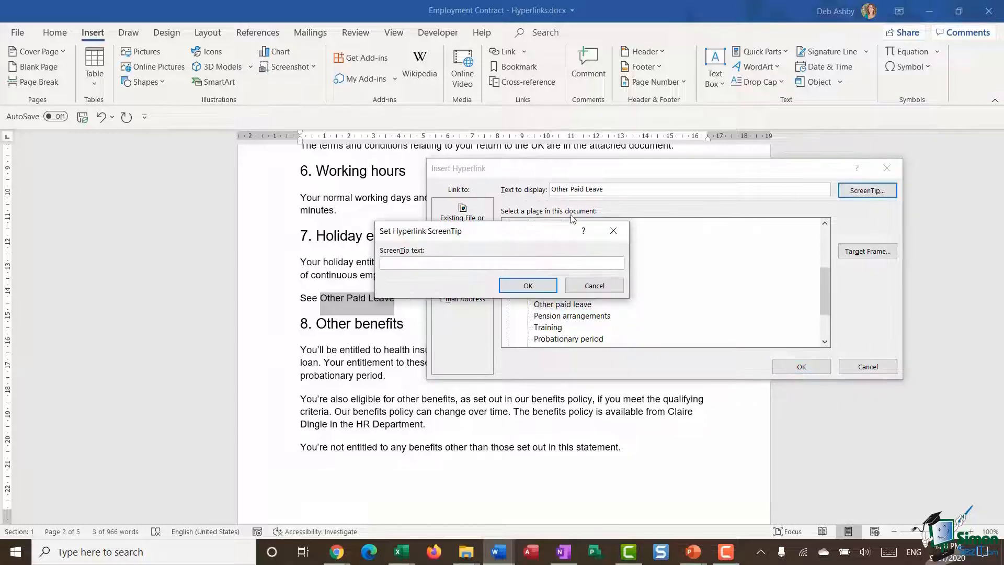
{"action": "type", "text": "Click to jump to other paid leave benefits"}
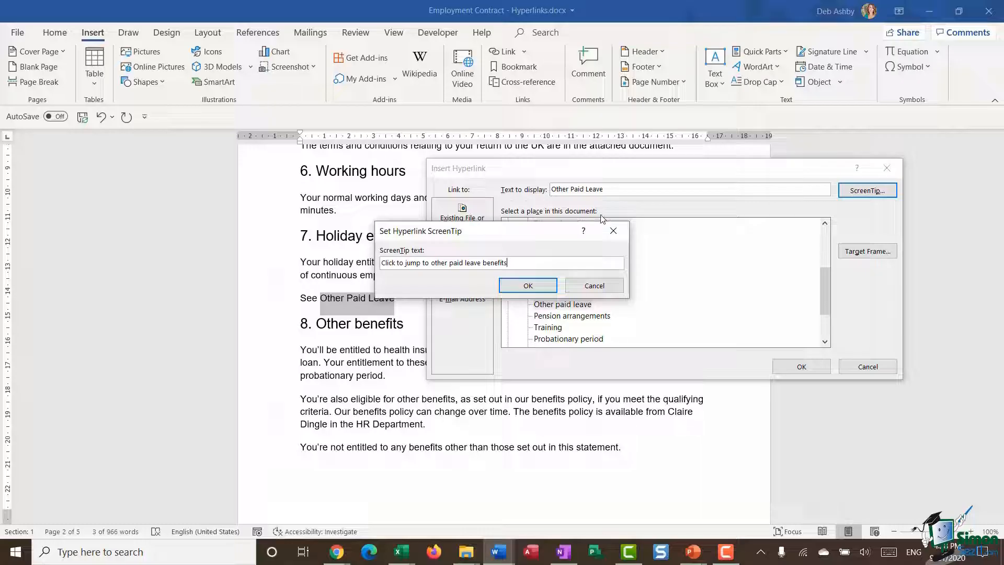
{"action": "left_click", "coordinate": [528, 286]}
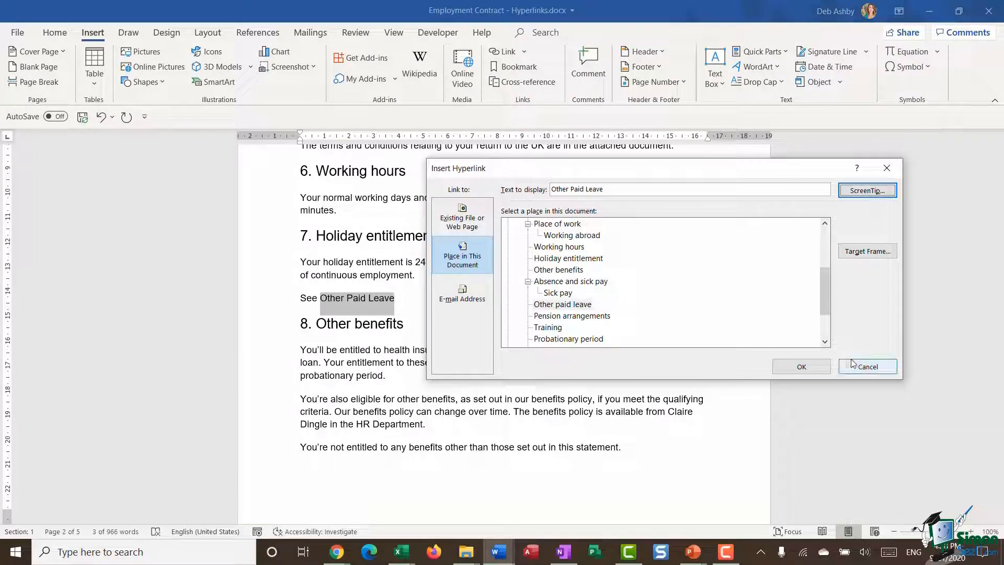
{"action": "left_click", "coordinate": [809, 366]}
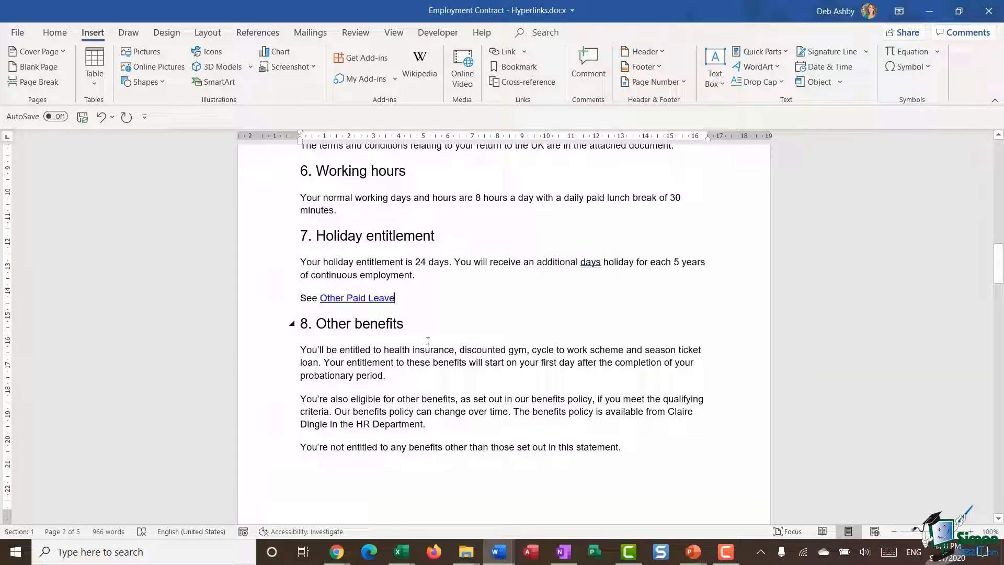
Set the font colour of the "Other Paid Leave" link to red and follow the link to test it
{"action": "mouse_move", "coordinate": [366, 300]}
{"action": "left_click_drag", "start_coordinate": [395, 298], "coordinate": [318, 299]}
{"action": "right_click", "coordinate": [349, 297]}
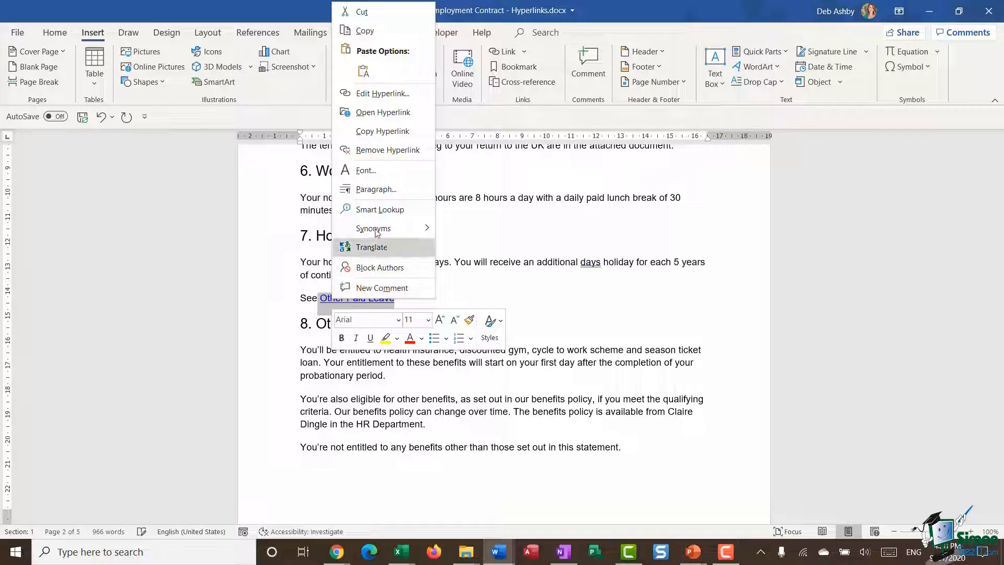
{"action": "left_click", "coordinate": [366, 170]}
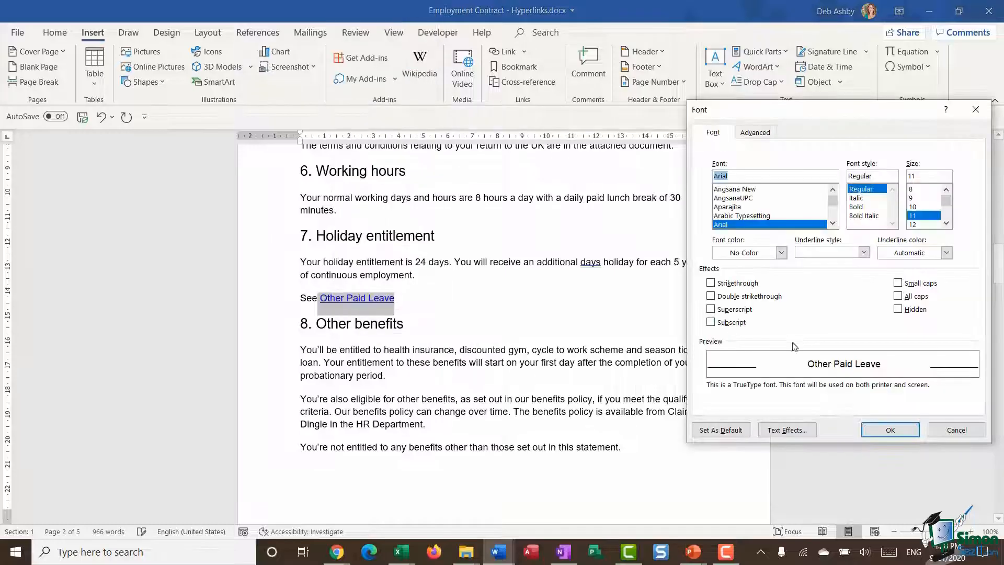
{"action": "left_click", "coordinate": [781, 252]}
{"action": "left_click", "coordinate": [717, 396]}
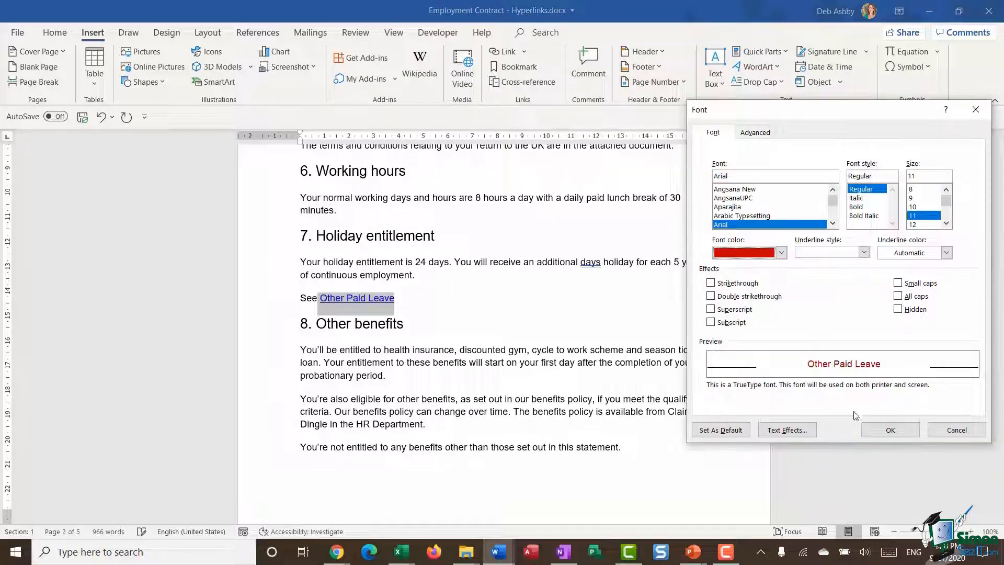
{"action": "left_click", "coordinate": [890, 430]}
{"action": "left_click", "coordinate": [380, 303]}
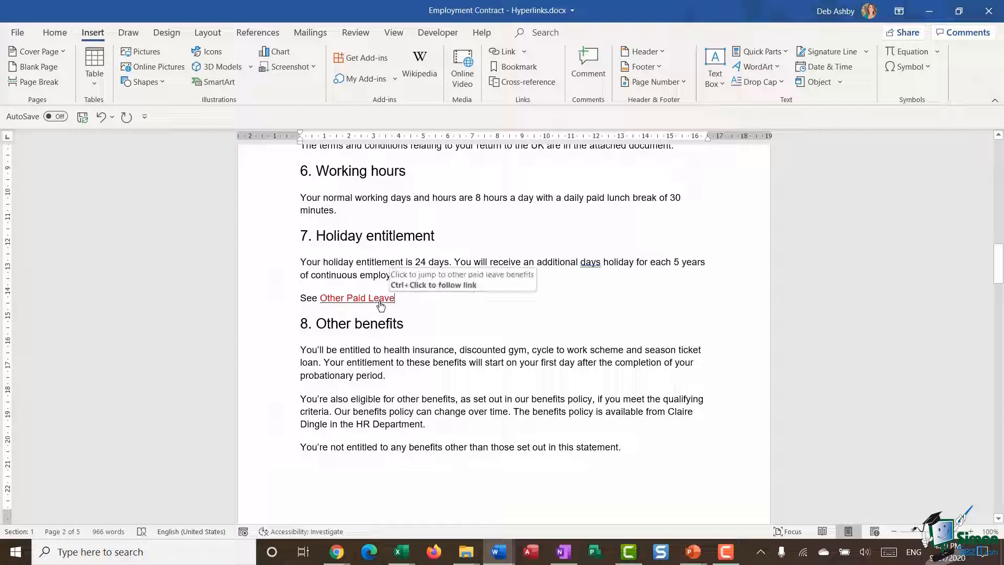
{"action": "left_click", "coordinate": [380, 303], "text": "ctrl"}
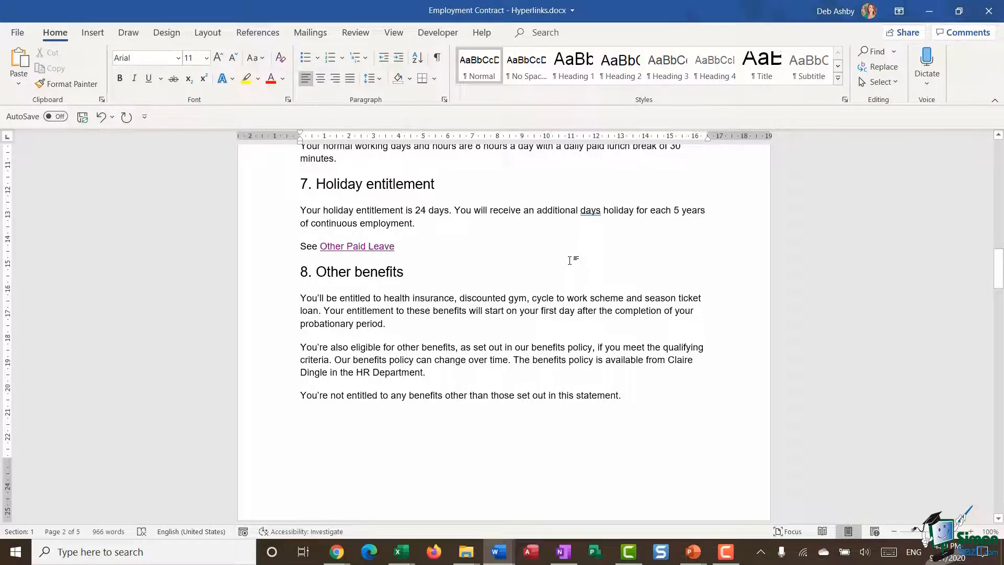
Start an e-mail hyperlink on the contact's name in section 17, with the contact's e-mail address and the subject "Enqiuiry"
{"action": "scroll", "coordinate": [562, 265], "scroll_direction": "down", "scroll_amount": 20}
{"action": "scroll", "coordinate": [561, 272], "scroll_direction": "down", "scroll_amount": 15}
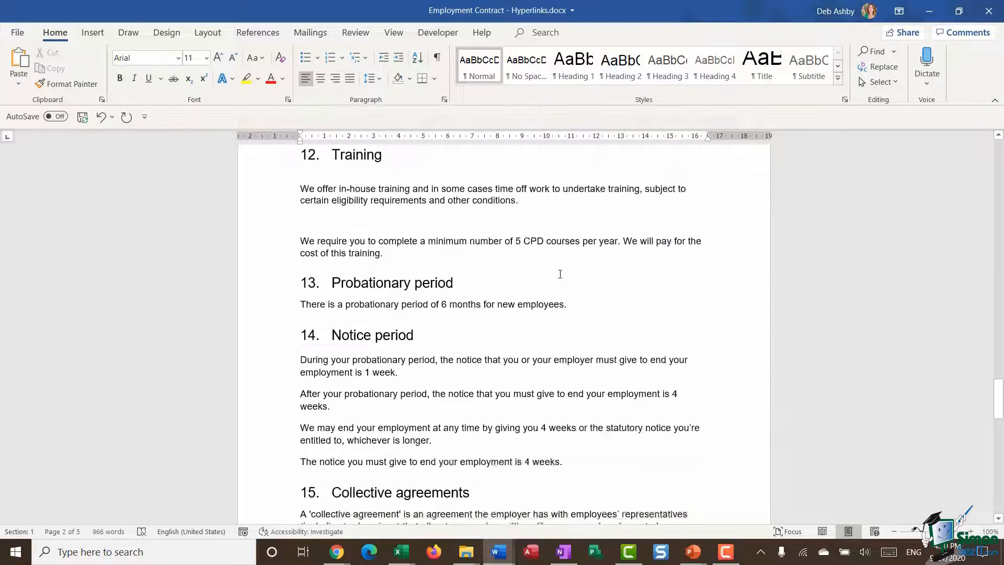
{"action": "scroll", "coordinate": [560, 273], "scroll_direction": "up", "scroll_amount": 2}
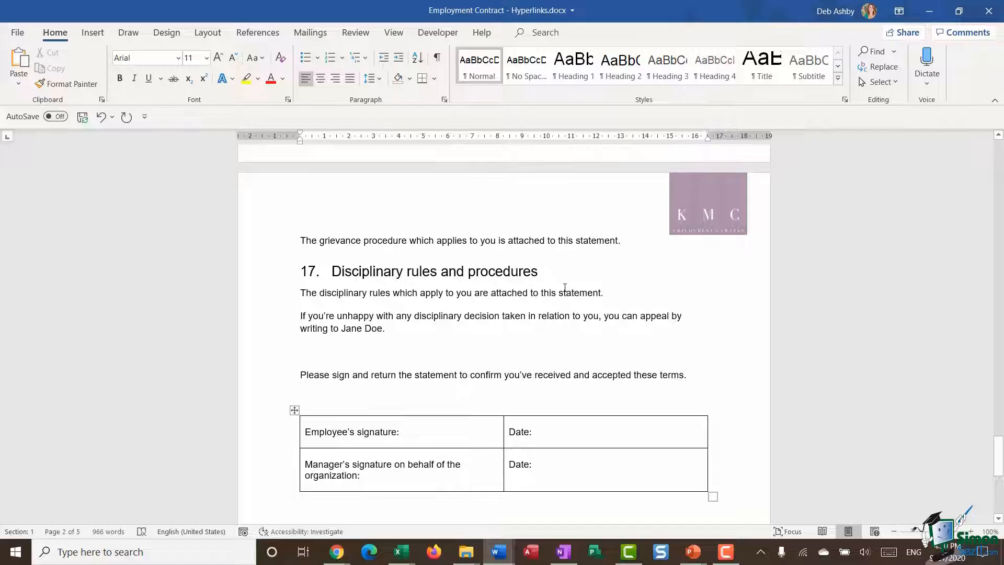
{"action": "scroll", "coordinate": [519, 302], "scroll_direction": "down", "scroll_amount": 2}
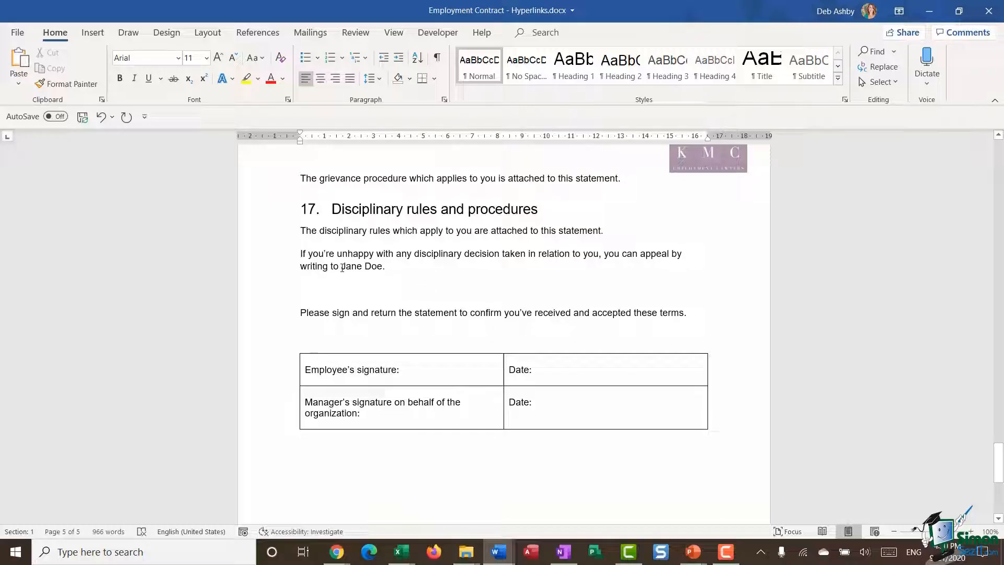
{"action": "left_click_drag", "start_coordinate": [341, 266], "coordinate": [379, 267]}
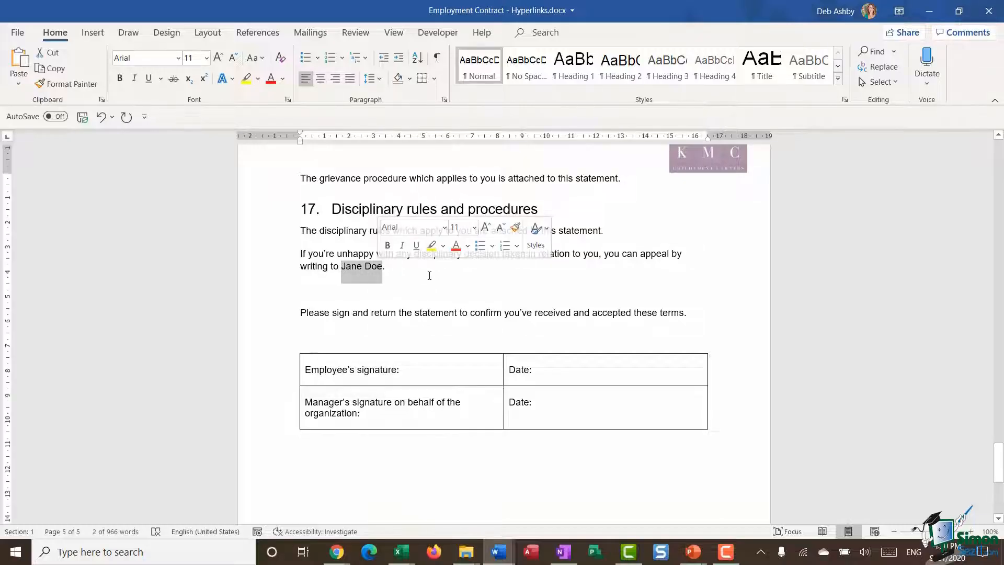
{"action": "right_click", "coordinate": [368, 269]}
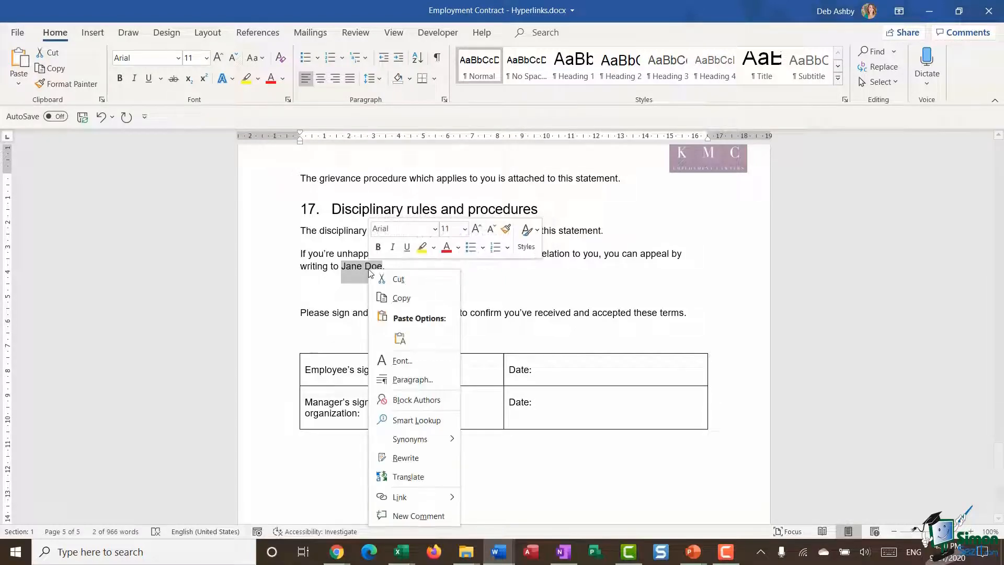
{"action": "left_click", "coordinate": [387, 497]}
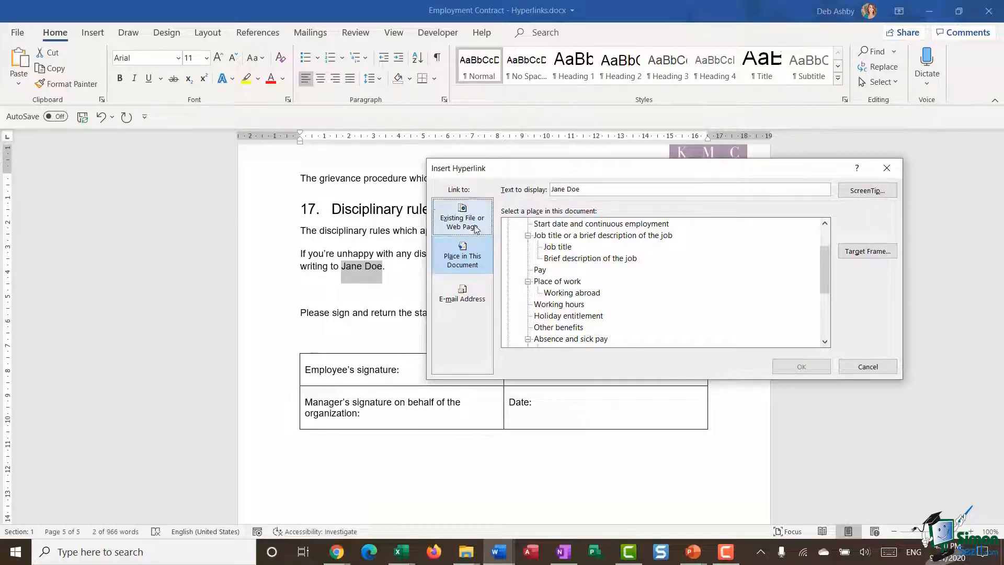
{"action": "left_click", "coordinate": [471, 303]}
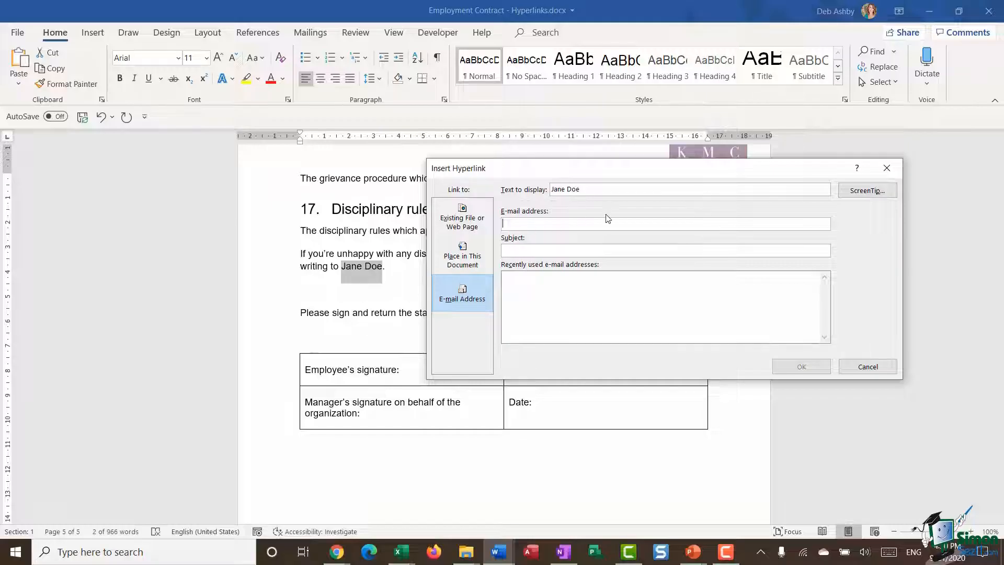
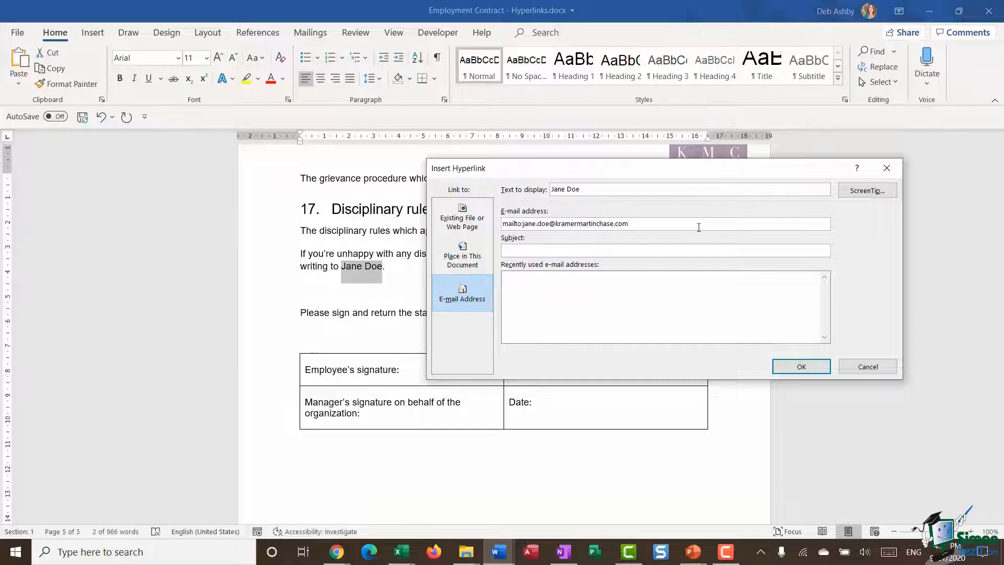
{"action": "type", "text": "Enquiry"}
Give the e-mail link the ScreenTip "Click to email" followed by the contact's full name, and insert it
{"action": "left_click", "coordinate": [878, 190]}
{"action": "type", "text": "Click to email "}
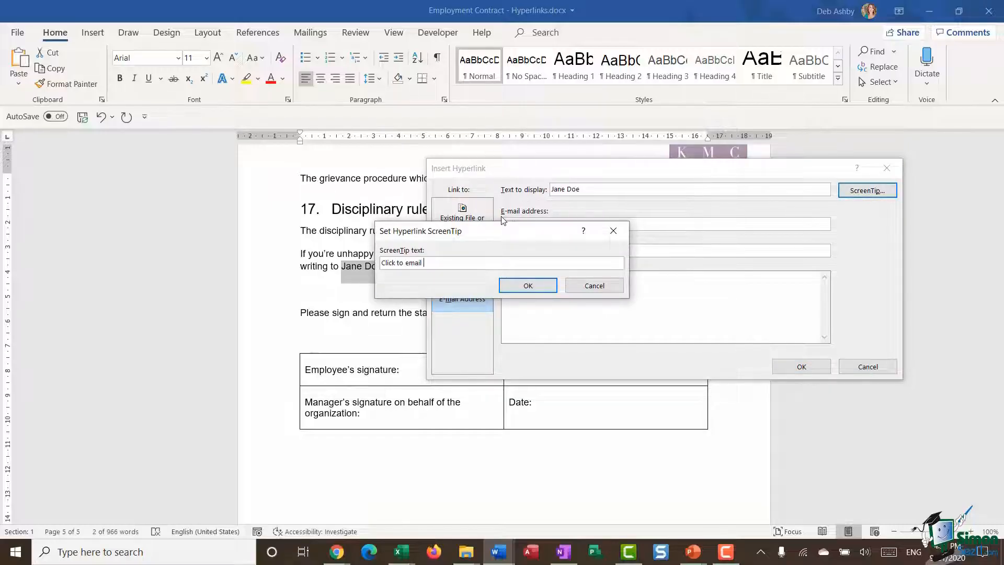
{"action": "type", "text": "Jane Doe"}
{"action": "left_click", "coordinate": [537, 287]}
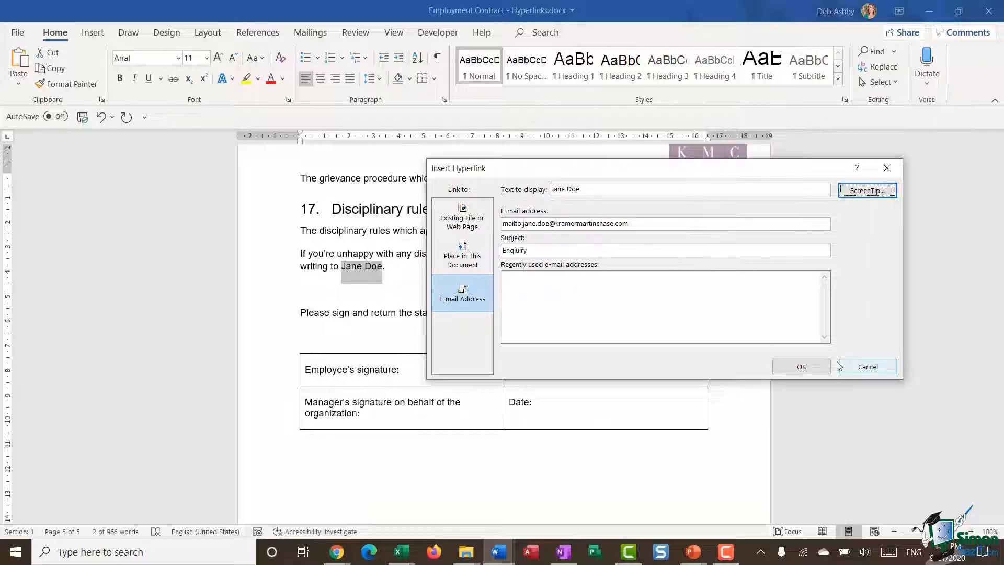
{"action": "left_click", "coordinate": [817, 368]}
Follow the e-mail link in section 17 to test it, and return to the beginning of the contract
{"action": "left_click", "coordinate": [359, 268], "text": "ctrl"}
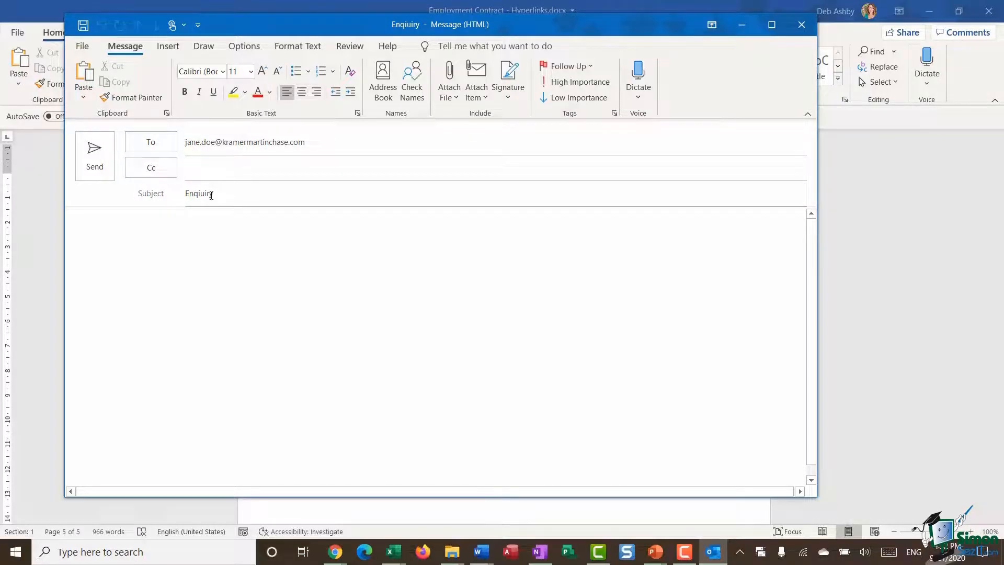
{"action": "left_click", "coordinate": [741, 24]}
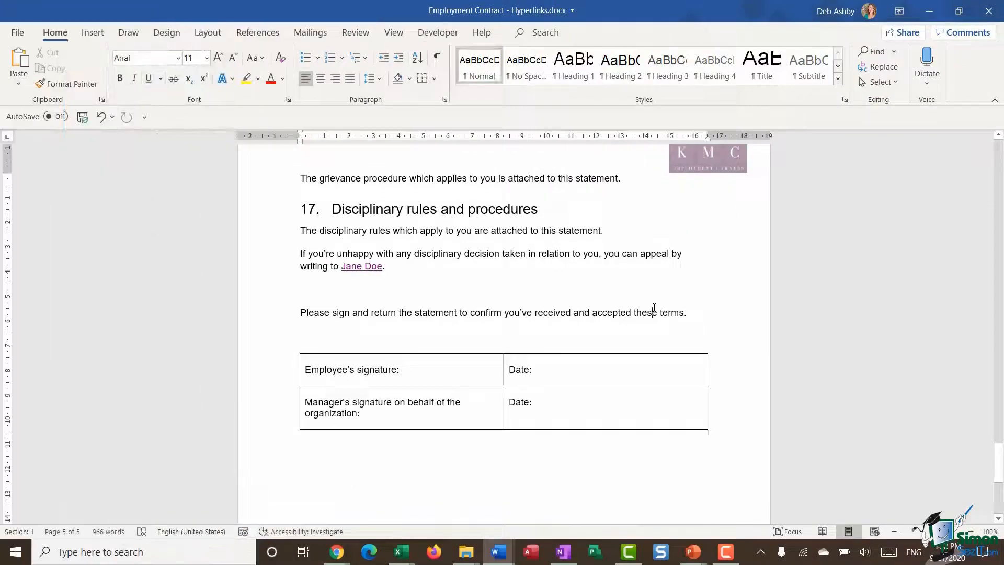
{"action": "key", "text": "ctrl+Home"}
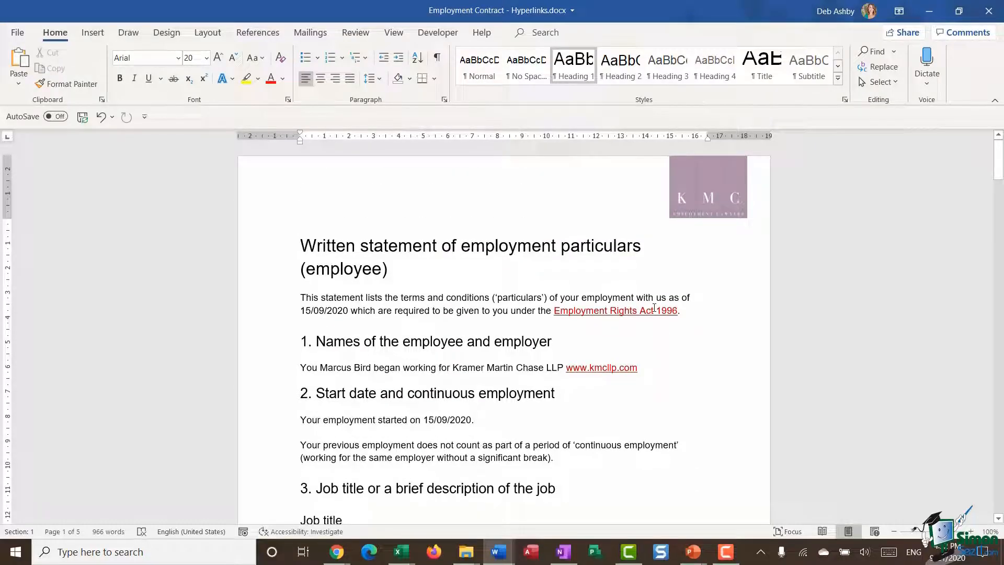
{"action": "scroll", "coordinate": [654, 308], "scroll_direction": "down", "scroll_amount": 2}
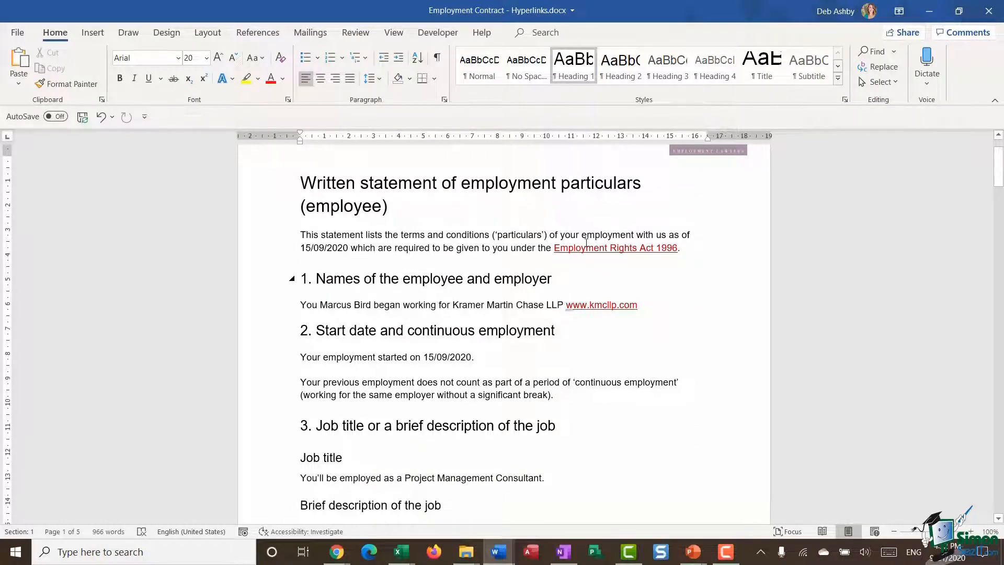
Set the target frame of the "Employment Rights Act 1996" link to New window and make that the default for all hyperlinks
{"action": "mouse_move", "coordinate": [586, 247]}
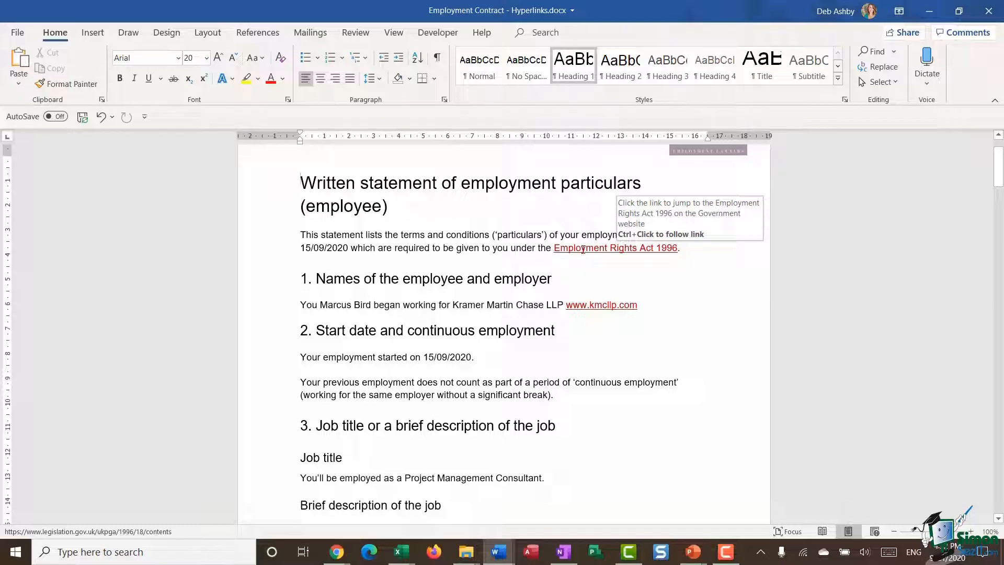
{"action": "left_click", "coordinate": [667, 247]}
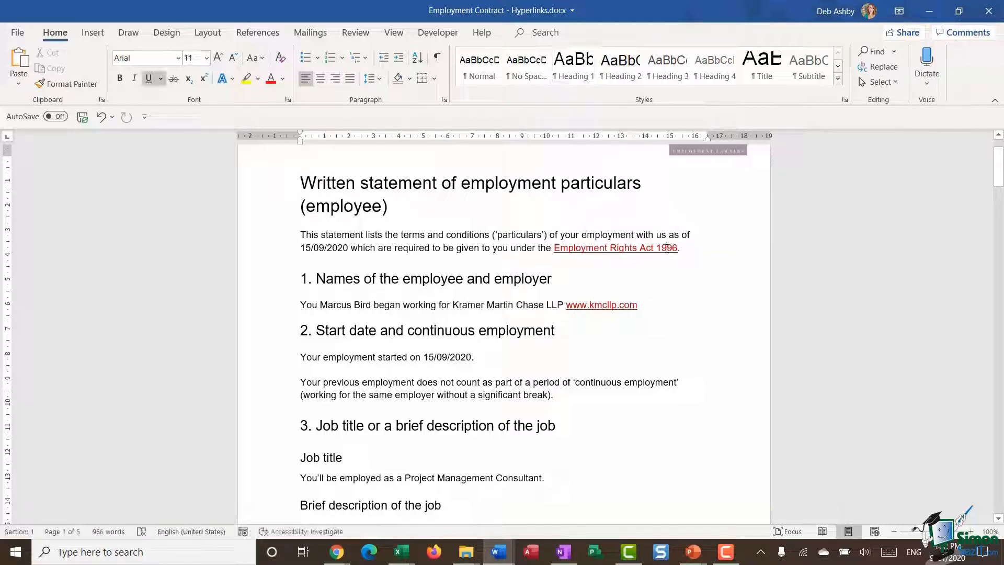
{"action": "right_click", "coordinate": [667, 248]}
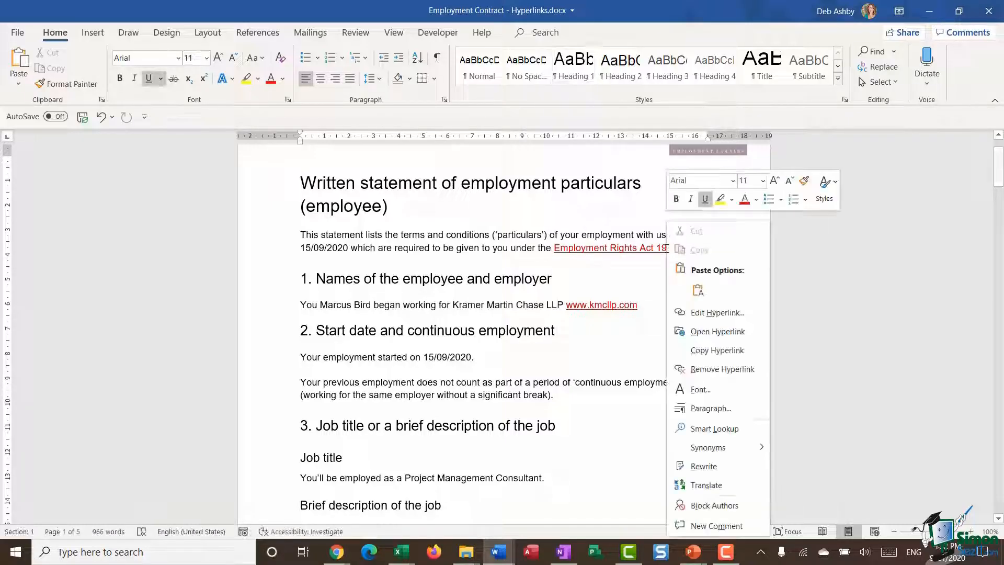
{"action": "left_click", "coordinate": [729, 313]}
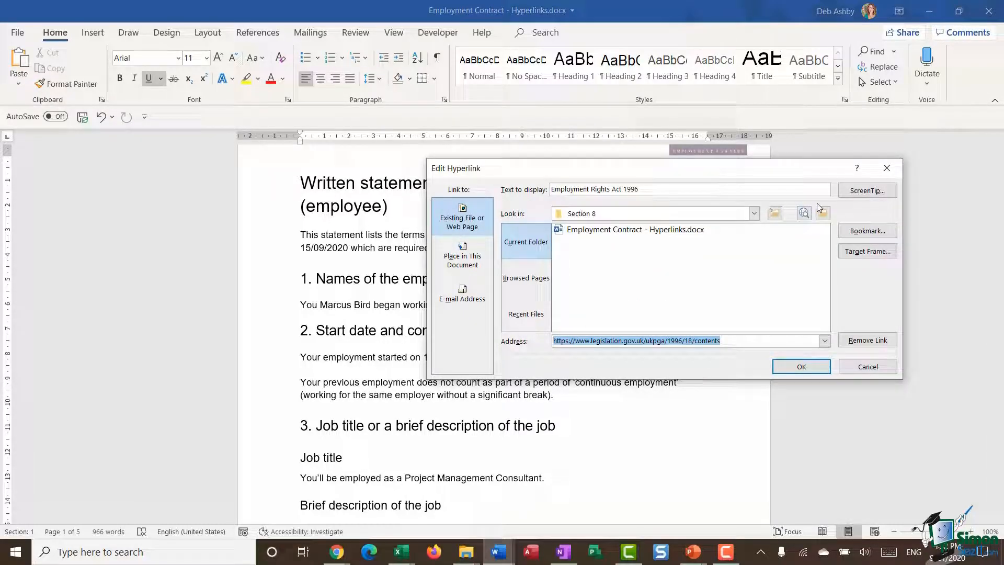
{"action": "left_click", "coordinate": [867, 251]}
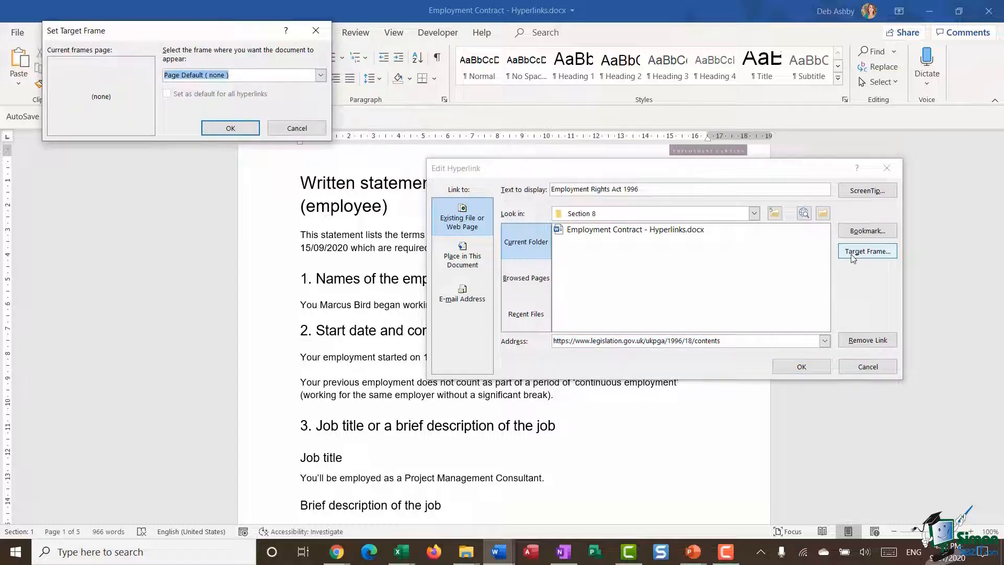
{"action": "left_click", "coordinate": [320, 75]}
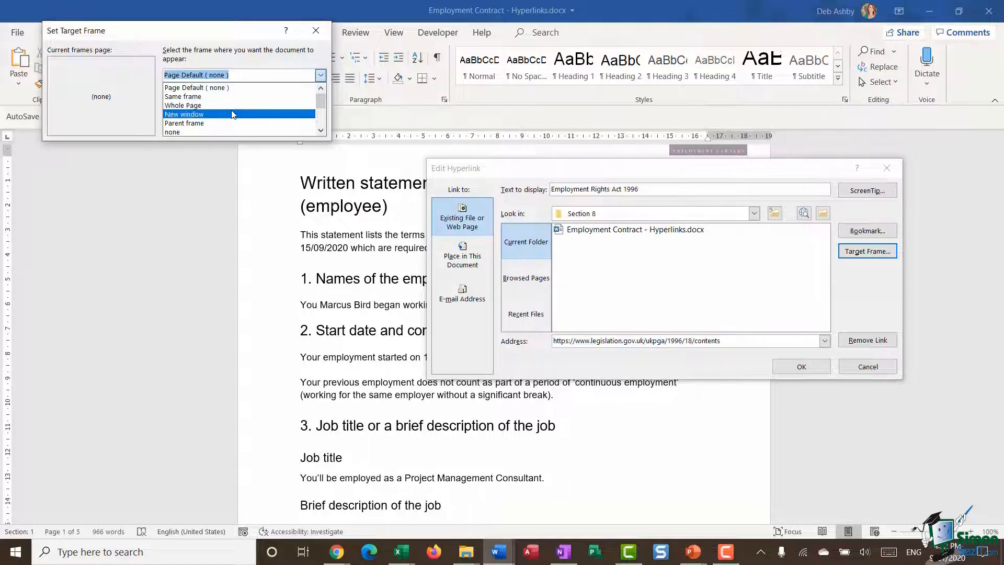
{"action": "left_click", "coordinate": [246, 114]}
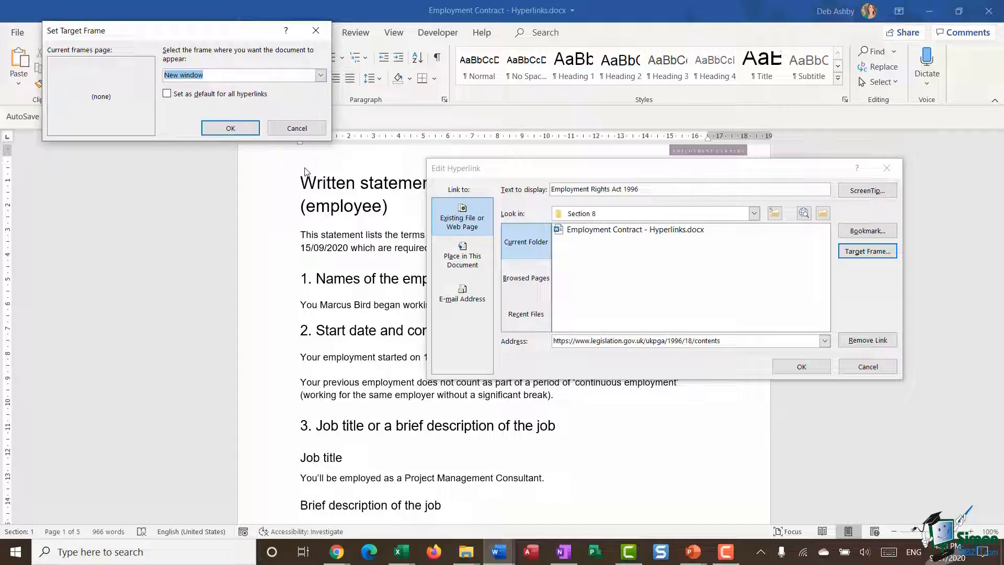
{"action": "left_click", "coordinate": [167, 94]}
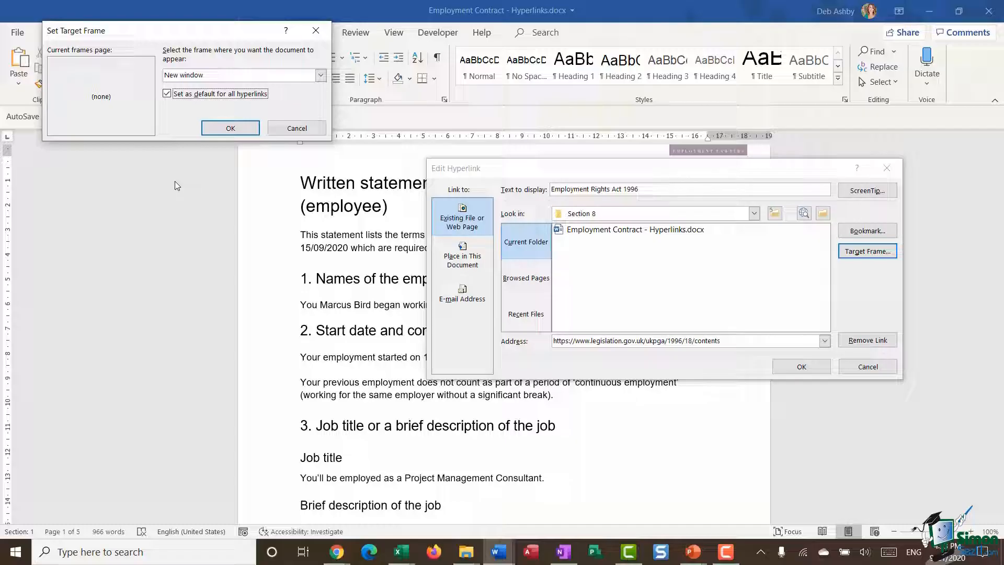
{"action": "left_click", "coordinate": [230, 128]}
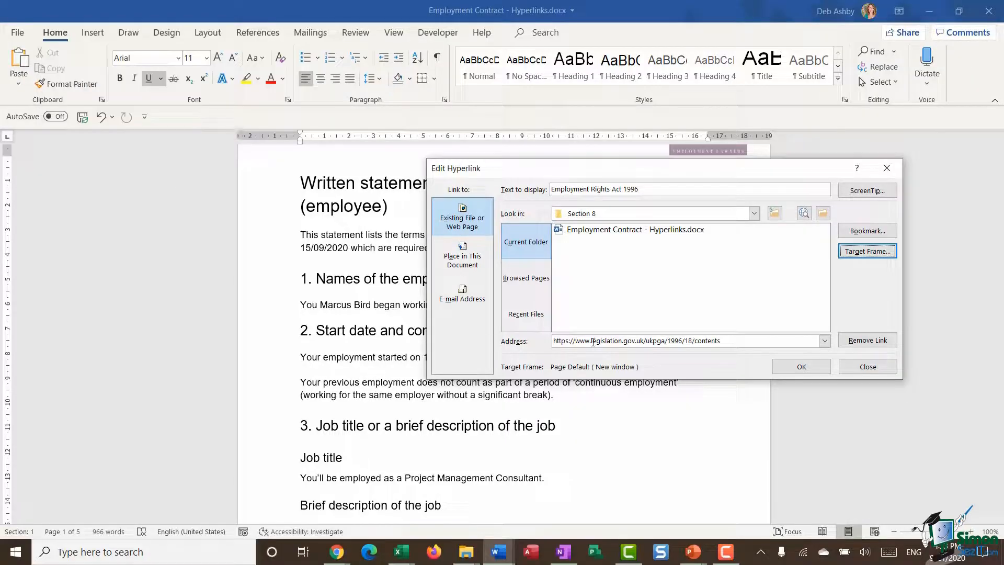
{"action": "left_click", "coordinate": [810, 372]}
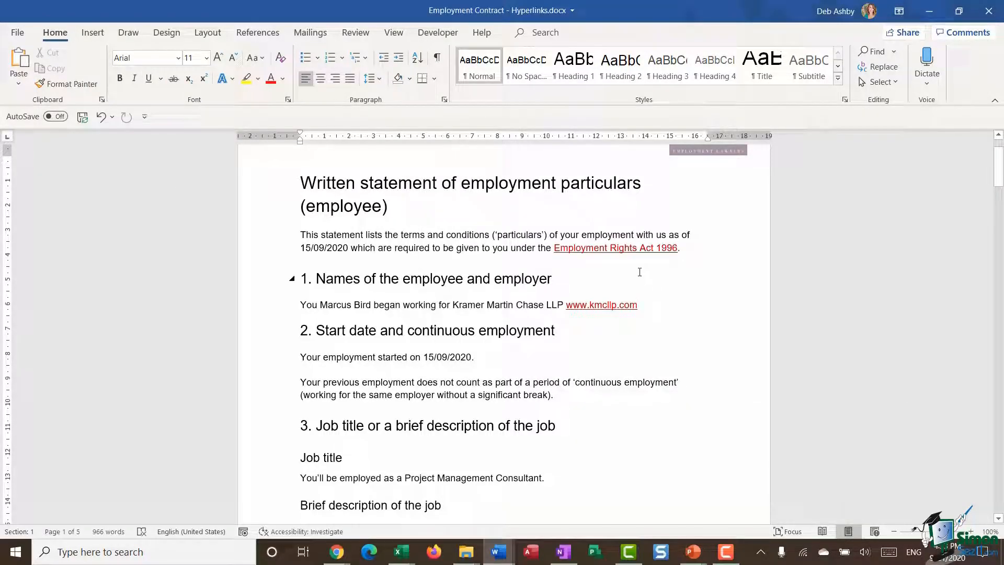
{"action": "mouse_move", "coordinate": [635, 260]}
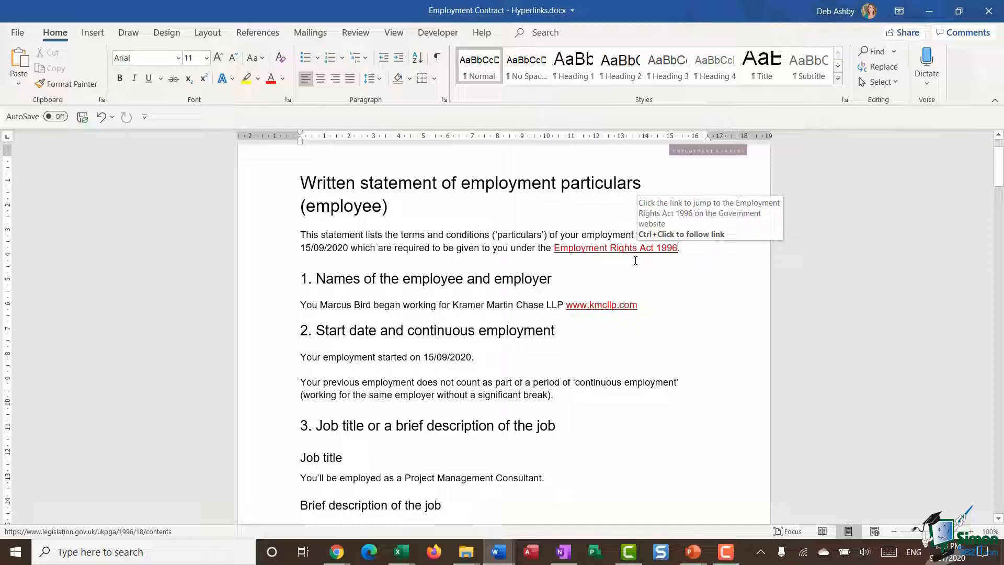
{"action": "left_click", "coordinate": [635, 261], "text": "ctrl"}
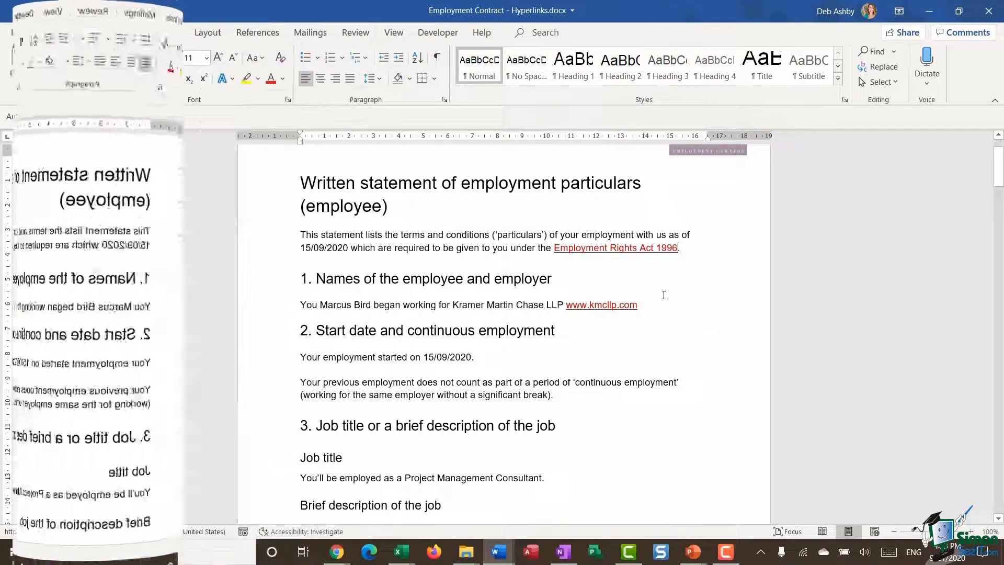
{"action": "right_click", "coordinate": [601, 308]}
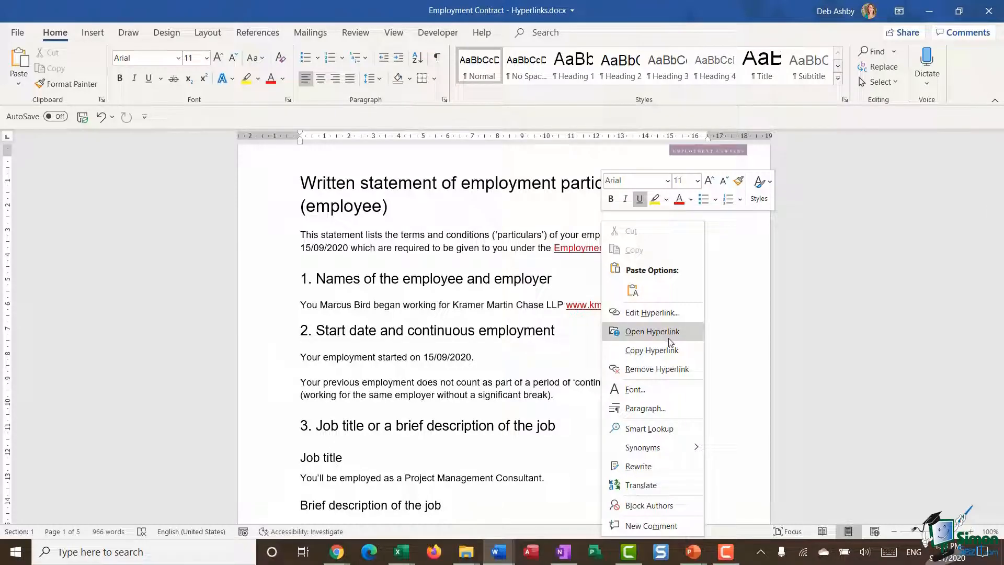
{"action": "left_click", "coordinate": [675, 370]}
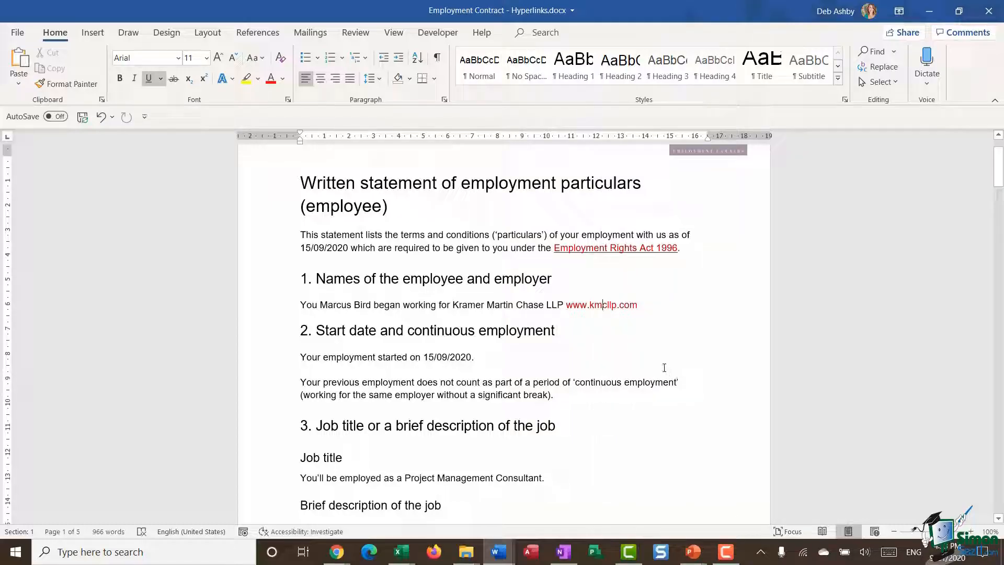
{"action": "left_click_drag", "start_coordinate": [643, 304], "coordinate": [566, 305]}
{"action": "key", "text": "Delete"}
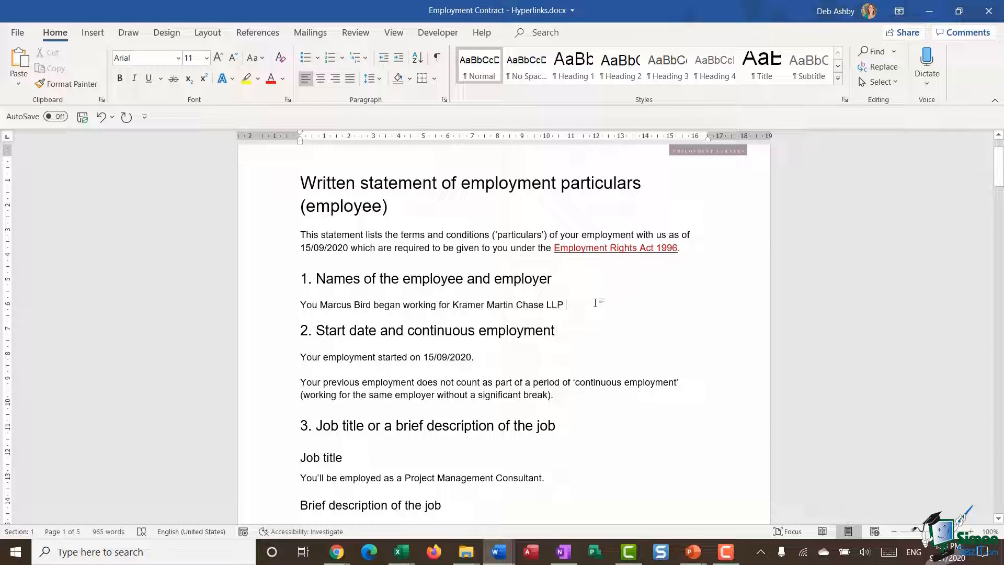